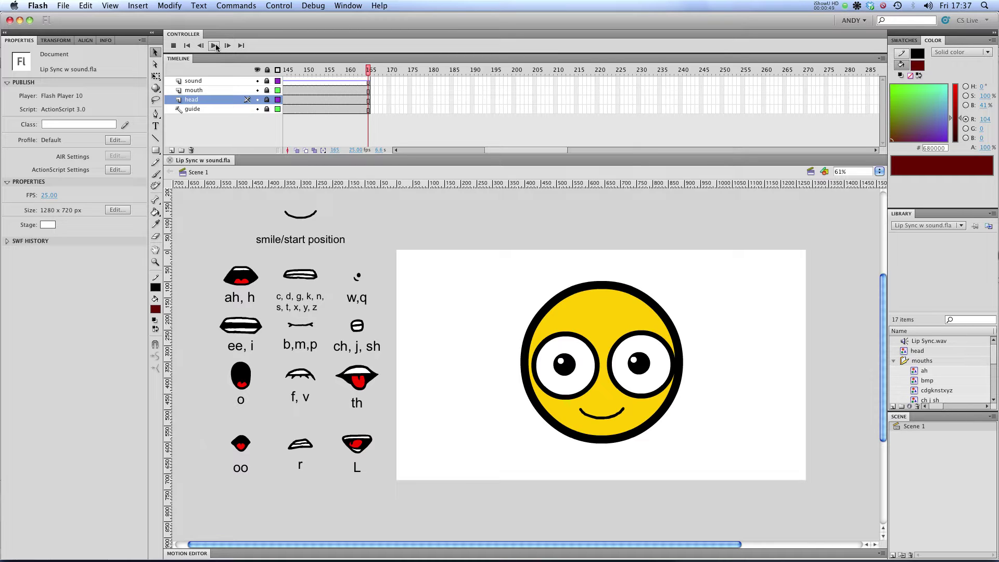
# Rewind the timeline to the start and scrub from frame 17 to 38 to preview the mouths.
pyautogui.click(355, 71)
pyautogui.press('Home')
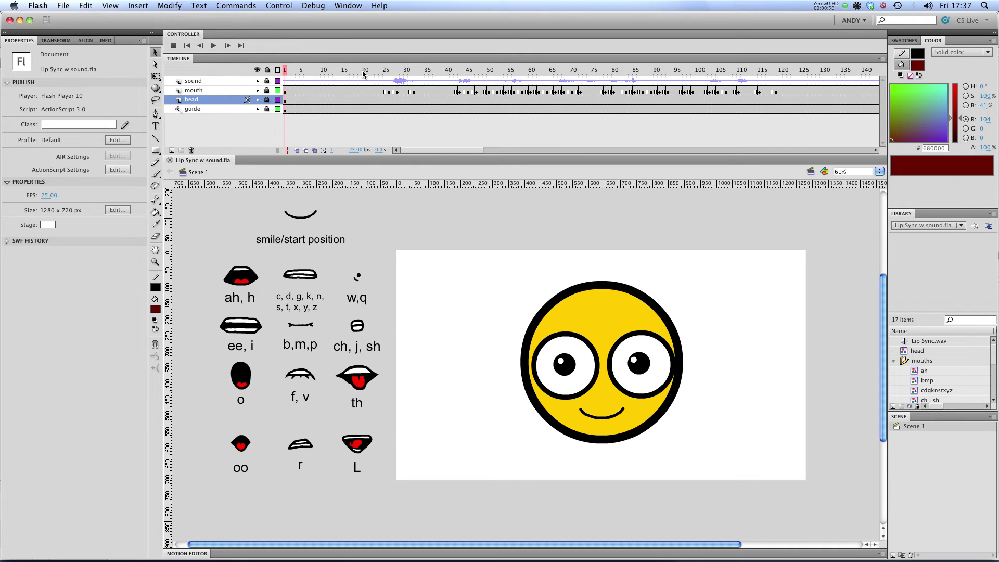
pyautogui.moveTo(362, 71)
pyautogui.mouseDown()
pyautogui.moveTo(385, 72)
pyautogui.moveTo(350, 71)
pyautogui.mouseUp()
pyautogui.moveTo(355, 73); pyautogui.dragTo(275, 81)
# View the mouth keyframes at frames 29, 31 and 43 (w,q mouth).
pyautogui.click(402, 92)
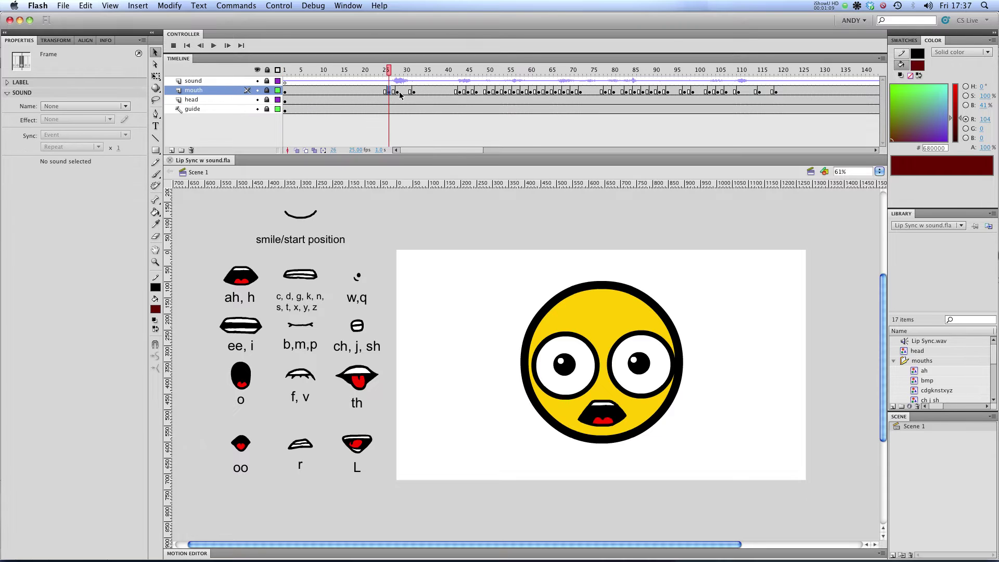
pyautogui.click(415, 92)
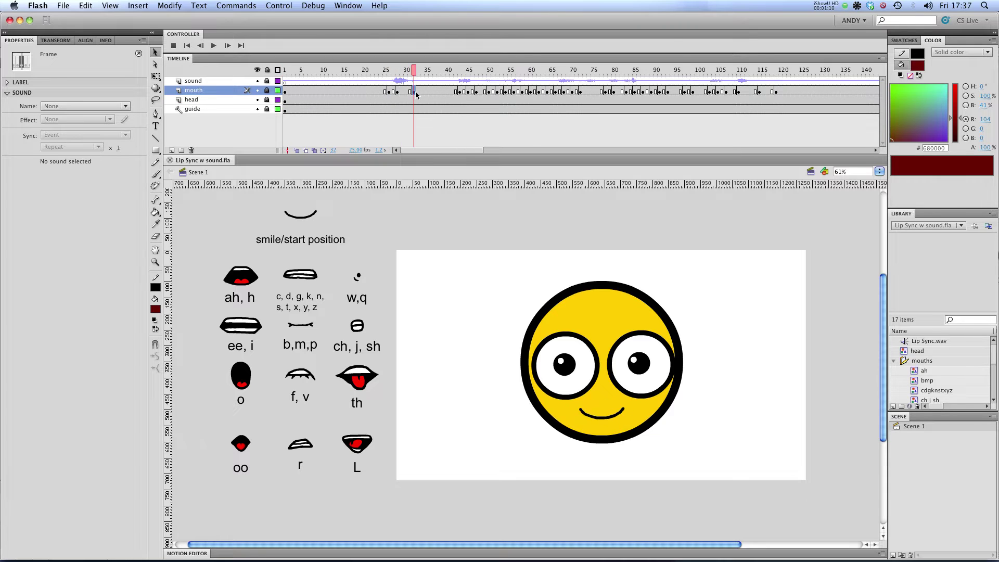
pyautogui.click(461, 92)
# Hide and re-show the head layer, then select the guide layer.
pyautogui.click(208, 98)
pyautogui.click(256, 100)
pyautogui.click(257, 100)
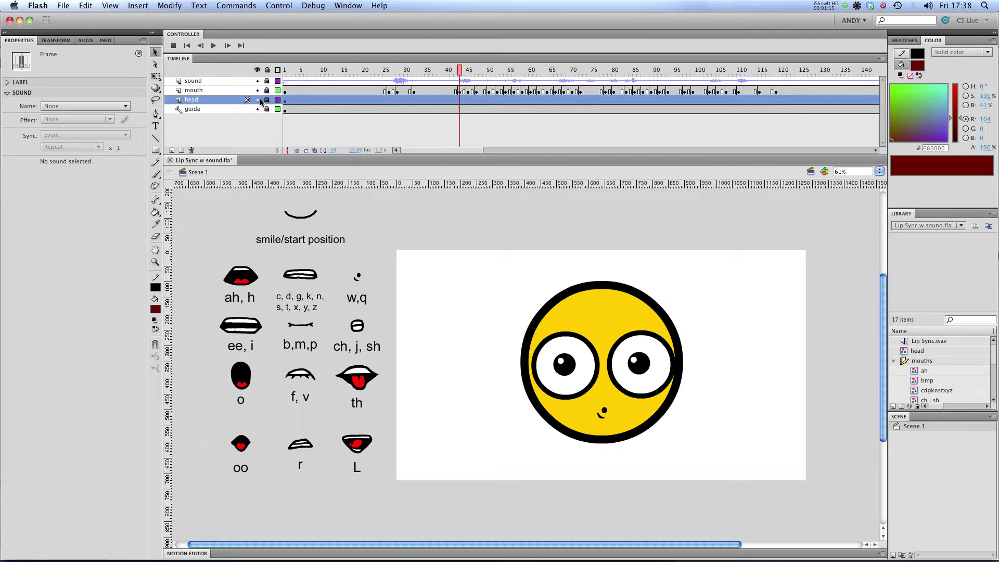
pyautogui.click(218, 110)
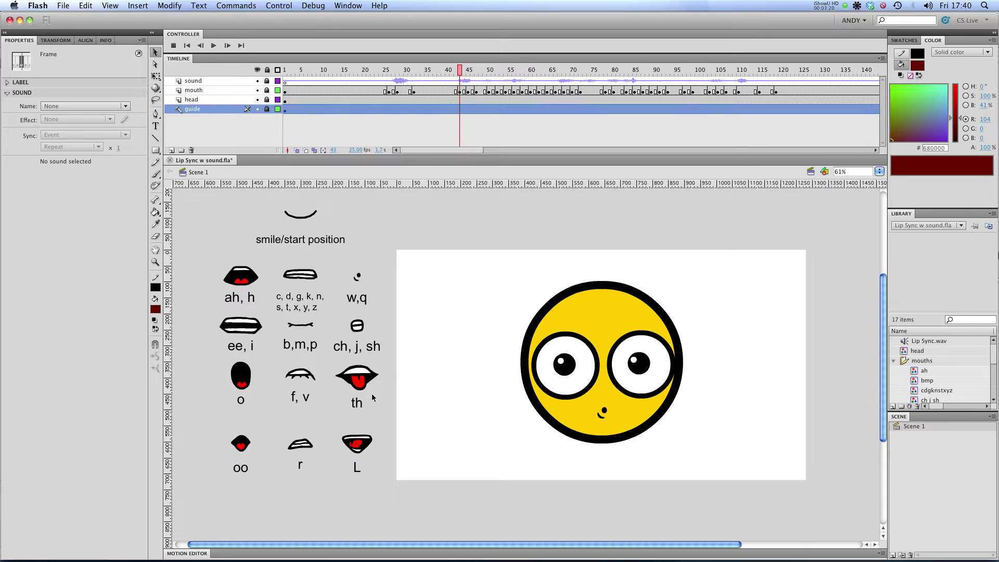
pyautogui.click(256, 448)
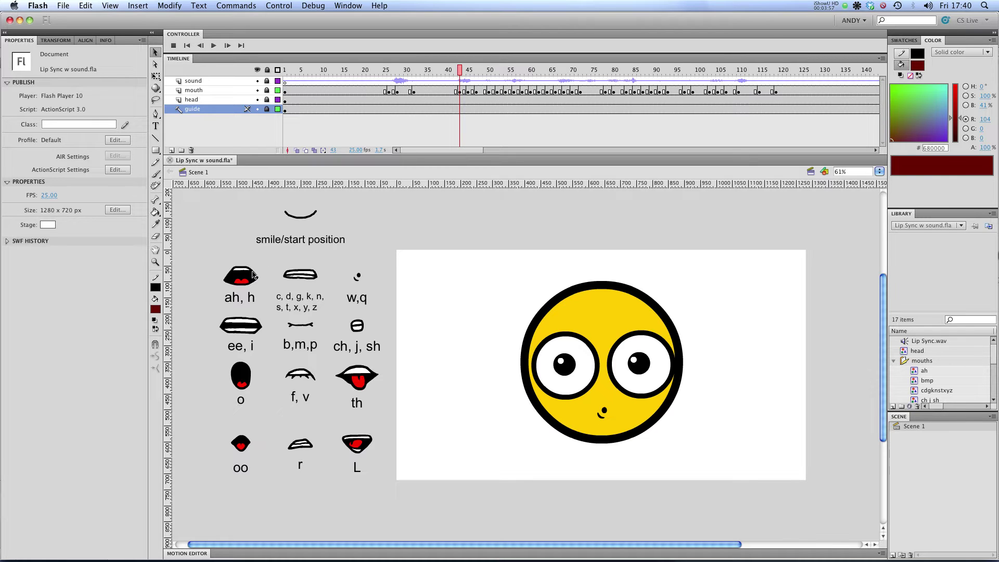
# Unlock the guide layer and inspect the symbol of each reference mouth: ah,h, c,d,g, w,q, ee,i, b,m,p, ch,j,sh.
pyautogui.click(267, 109)
pyautogui.click(301, 275)
pyautogui.click(359, 276)
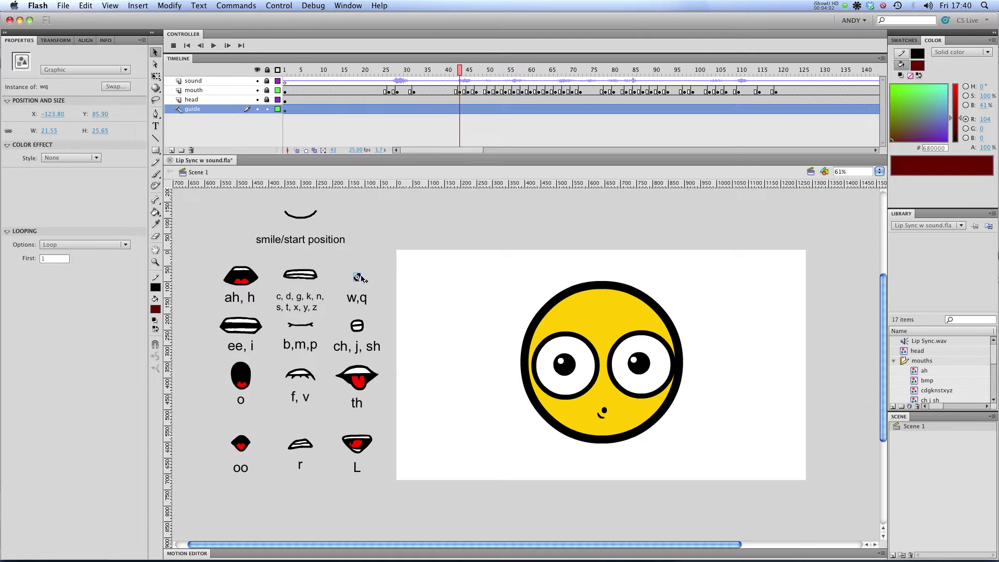
pyautogui.click(255, 329)
pyautogui.click(300, 324)
pyautogui.click(353, 328)
pyautogui.click(244, 278)
pyautogui.click(308, 275)
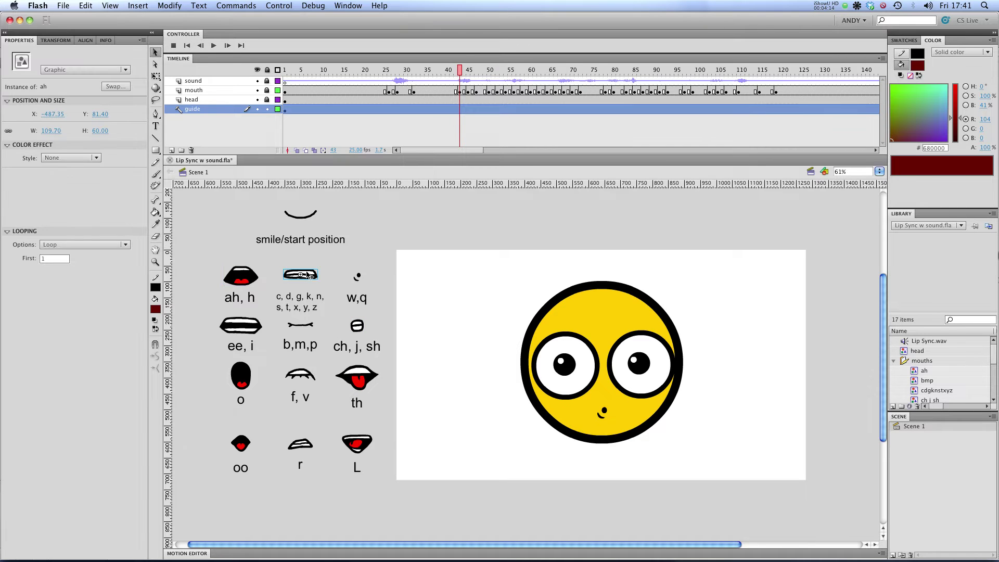
pyautogui.click(358, 276)
pyautogui.click(236, 322)
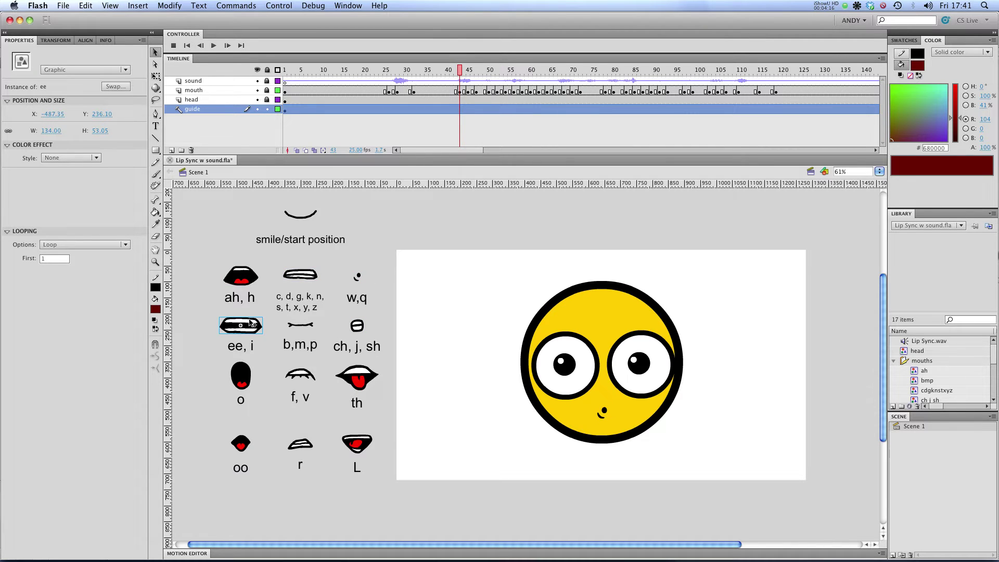
pyautogui.click(301, 325)
# Preview the library mouth symbols ah, bmp, cdgknstxyz, ch j sh and ee.
pyautogui.scroll(-2, 995, 359)
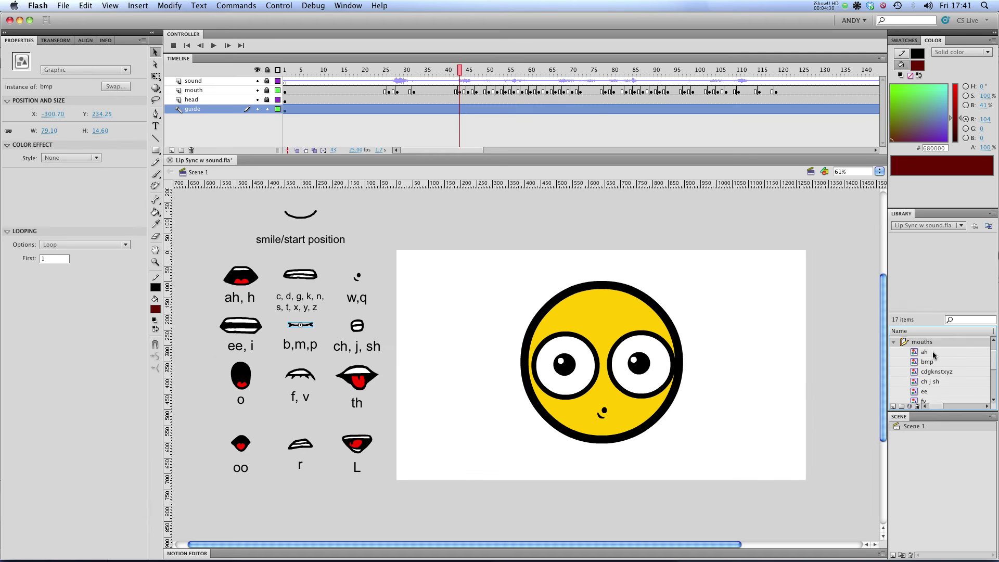
pyautogui.click(972, 289)
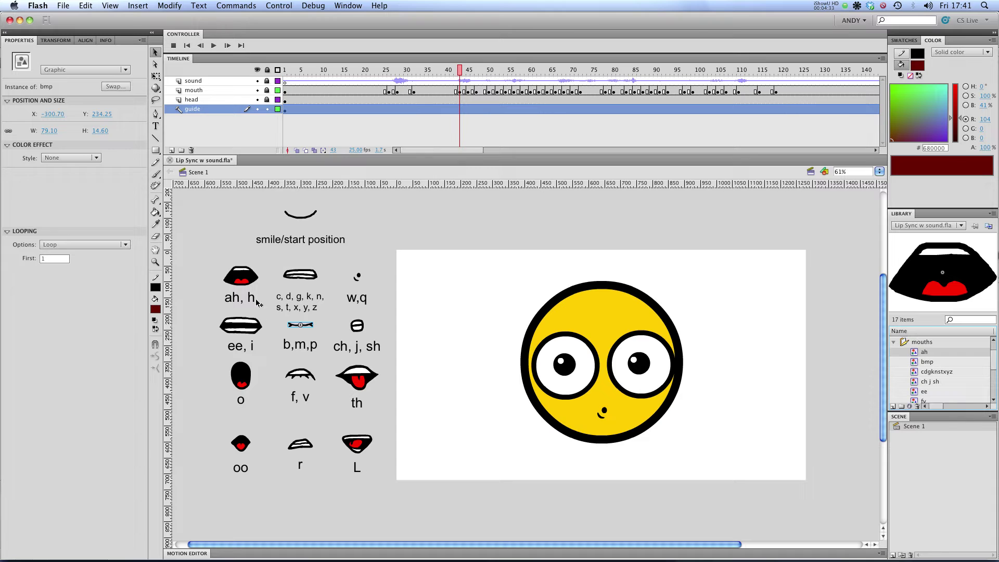
pyautogui.click(926, 363)
pyautogui.click(927, 372)
pyautogui.click(926, 382)
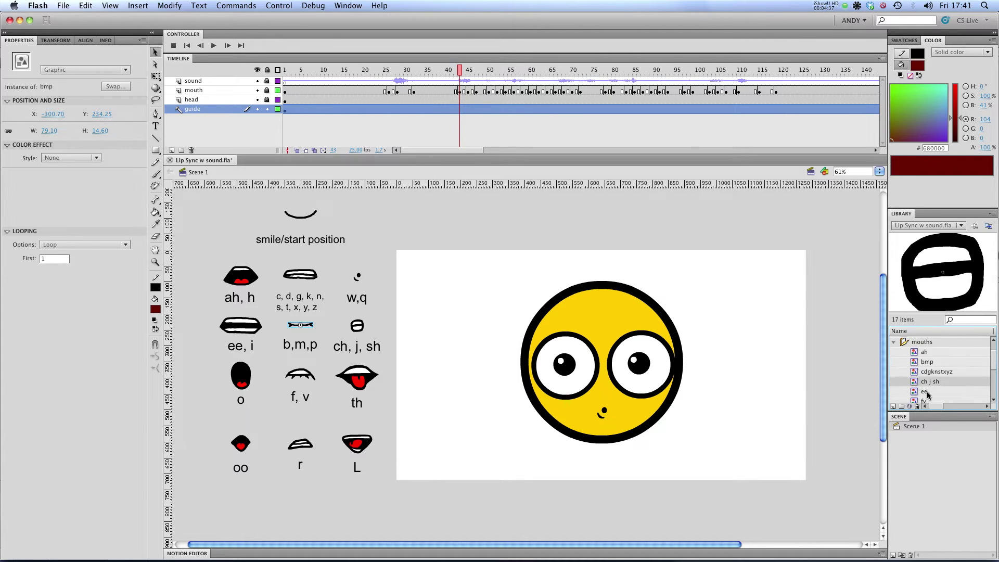
pyautogui.click(927, 392)
pyautogui.click(926, 354)
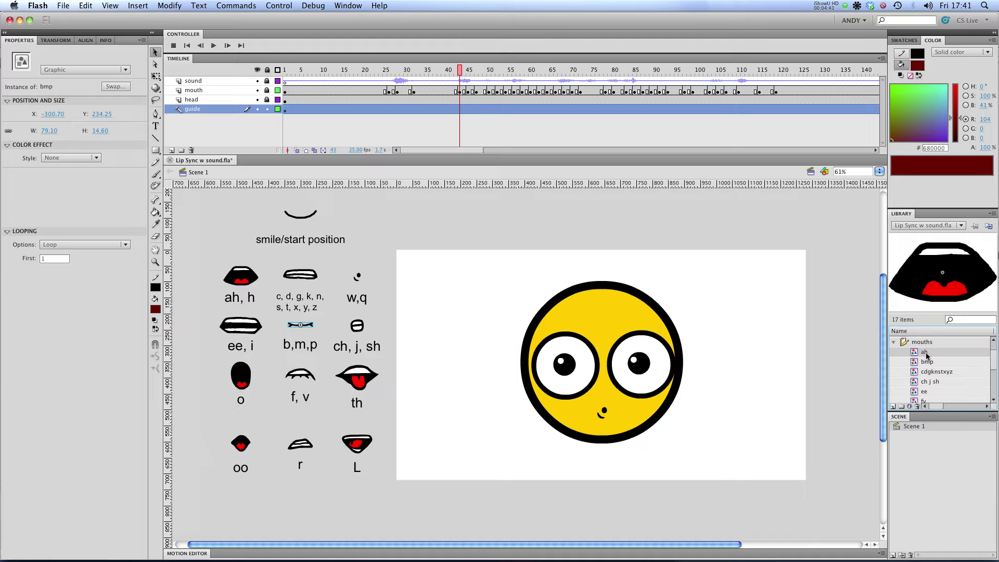
# Lock the guide layer, unlock the mouth layer, and step through frames 26–28 to the ee mouth.
pyautogui.click(267, 109)
pyautogui.click(267, 90)
pyautogui.click(387, 93)
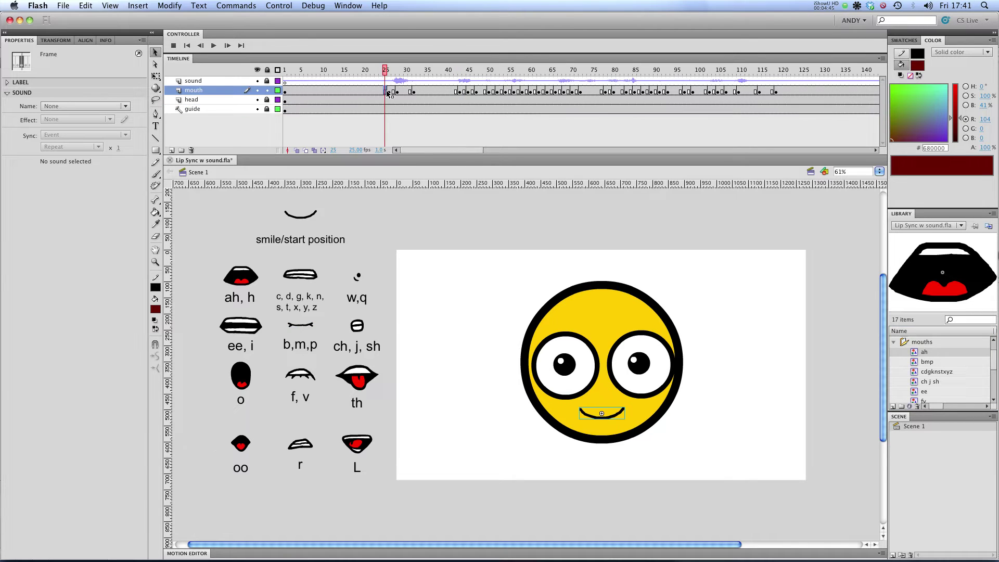
pyautogui.click(395, 93)
pyautogui.click(397, 92)
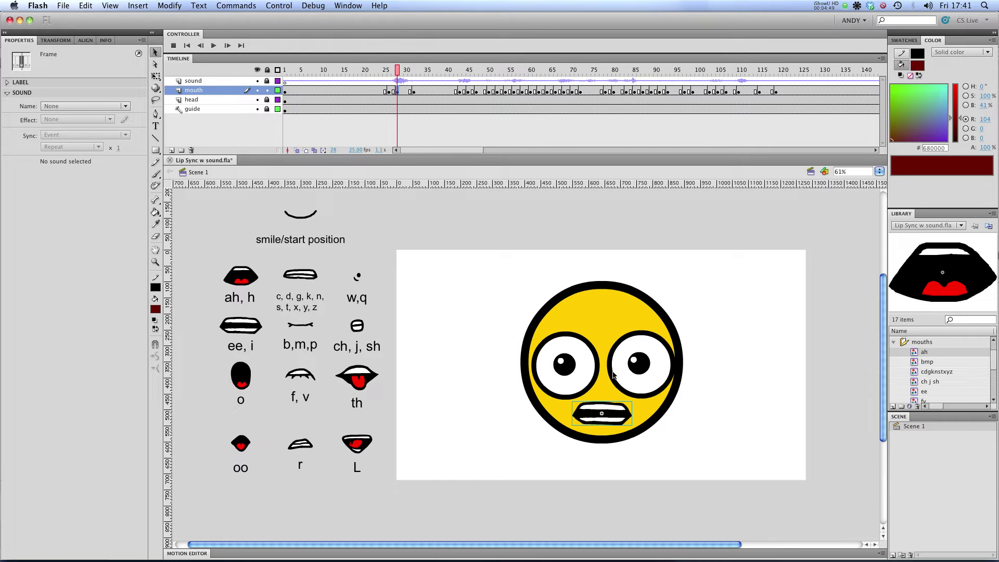
# Check the ee mouth in Swap Symbol without changing it, then select the mouth layer.
pyautogui.rightClick(621, 417)
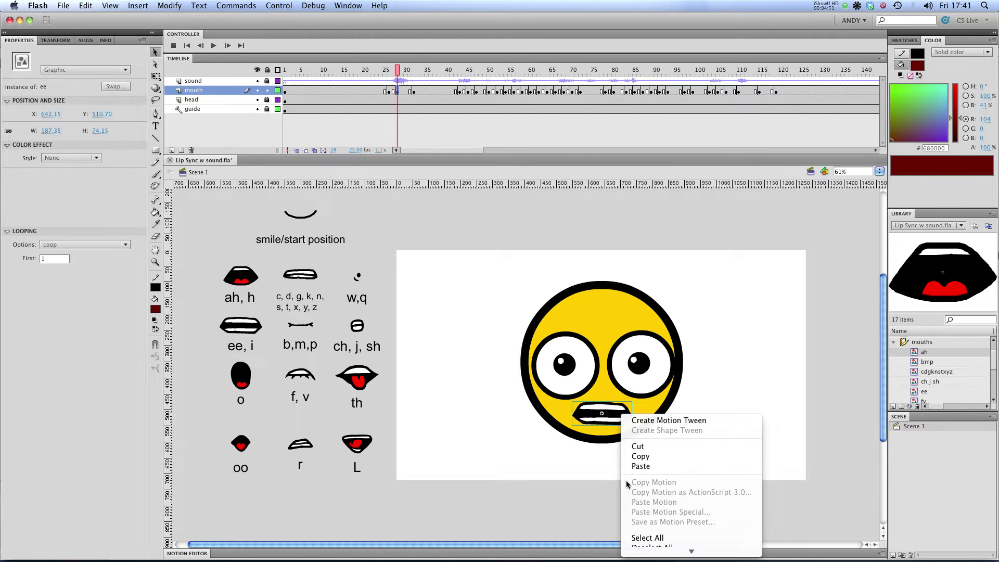
pyautogui.moveTo(636, 550)
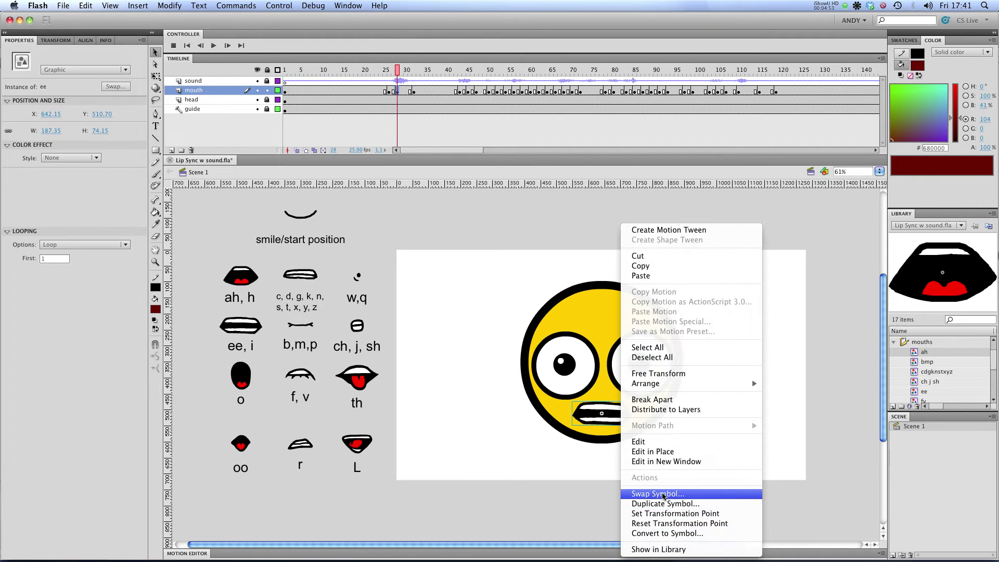
pyautogui.click(664, 494)
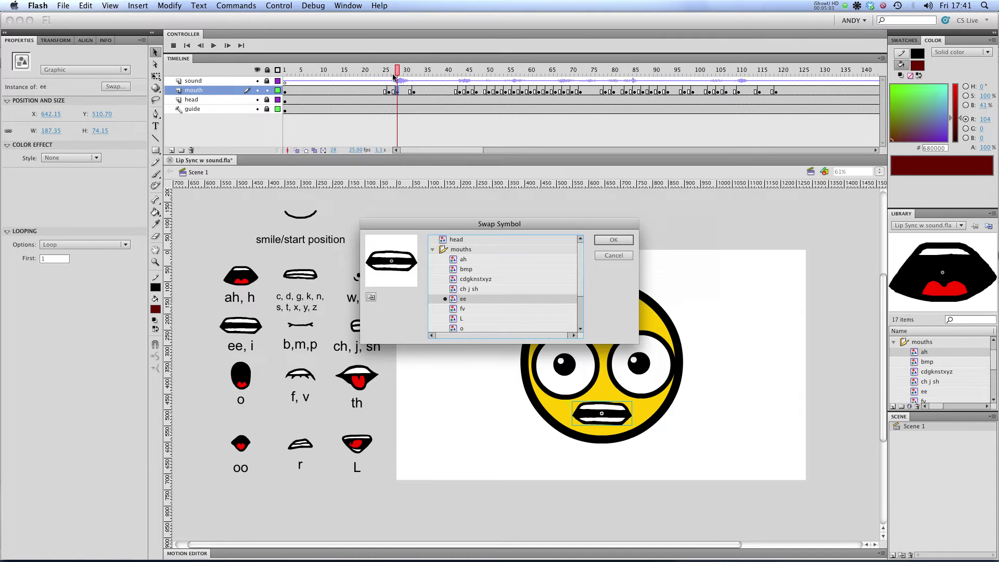
pyautogui.click(613, 256)
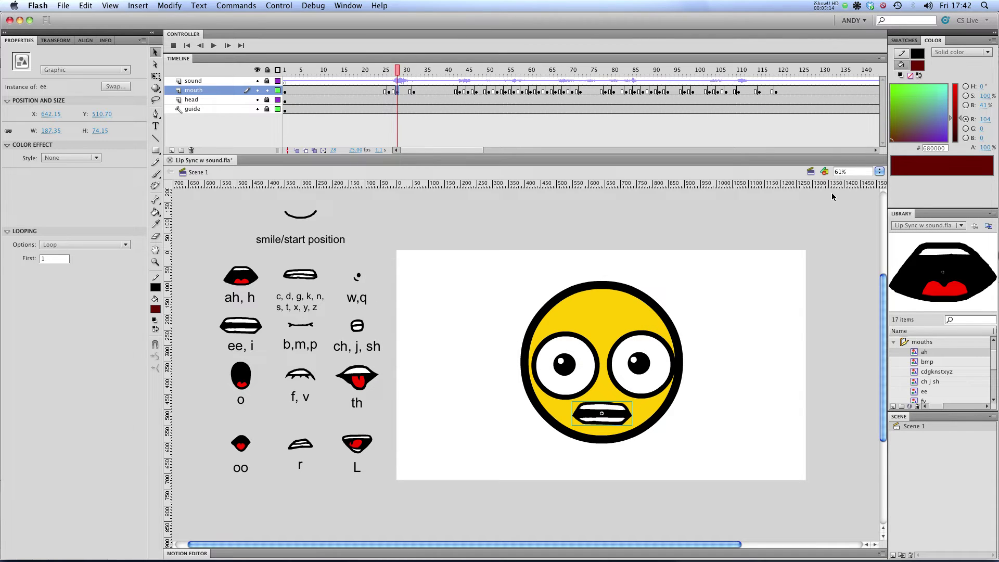
pyautogui.click(214, 90)
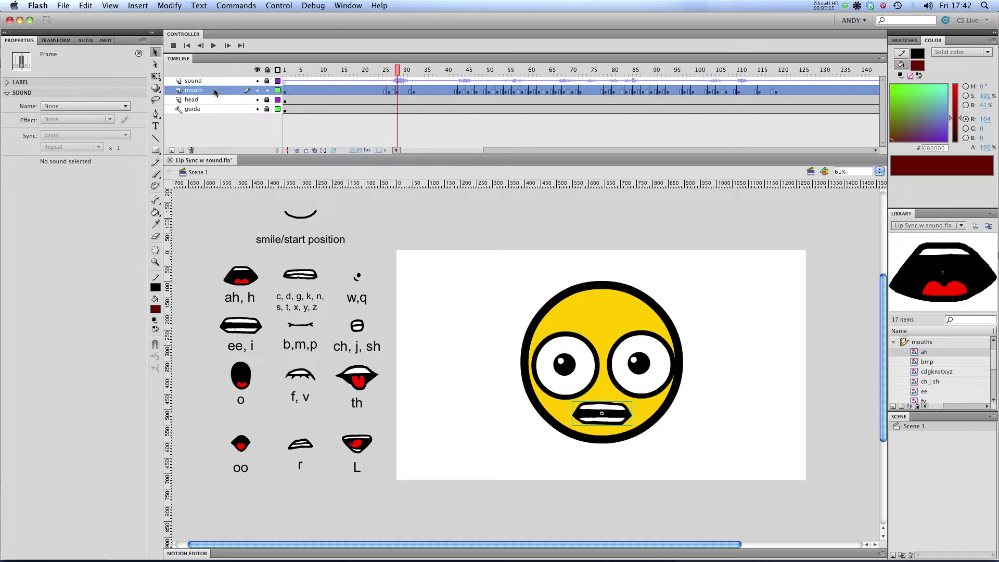
# Delete the old mouth layer and add a new layer named 'mouth'.
pyautogui.click(192, 151)
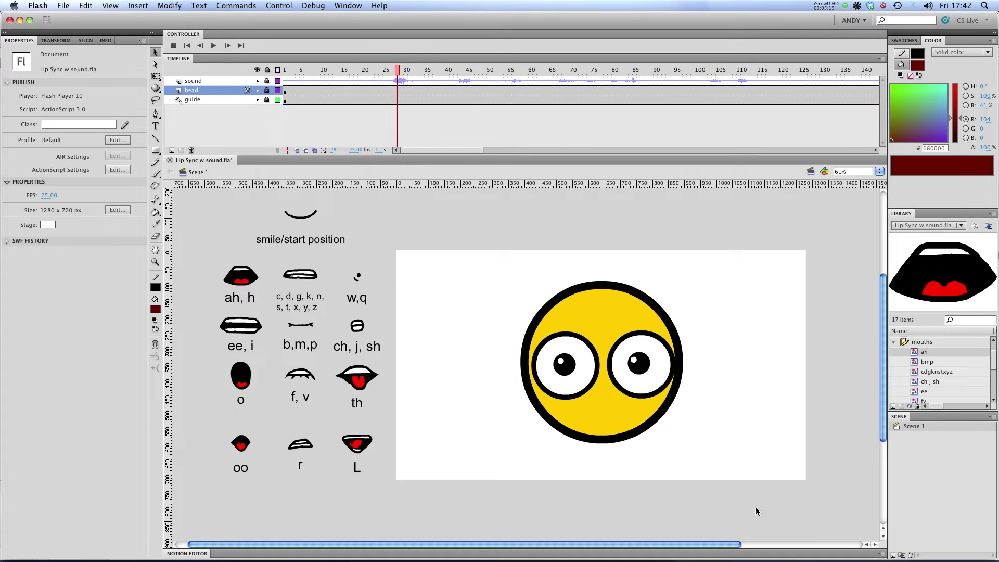
pyautogui.click(171, 150)
pyautogui.doubleClick(189, 90)
pyautogui.write('mouth')
pyautogui.press('Return')
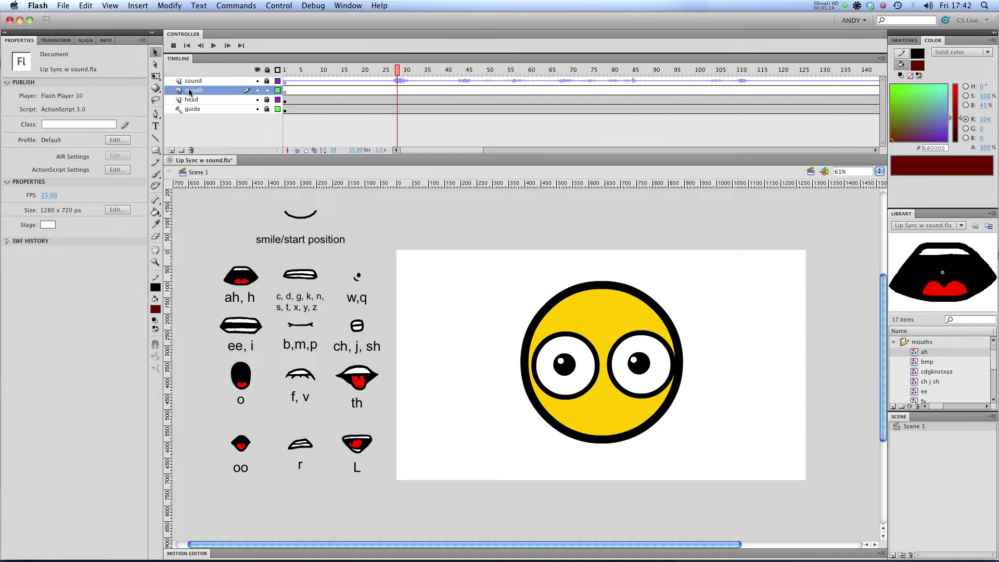
# Place the smile symbol on the face, enlarge it with Free Transform, and nudge it into position.
pyautogui.scroll(-3, 990, 357)
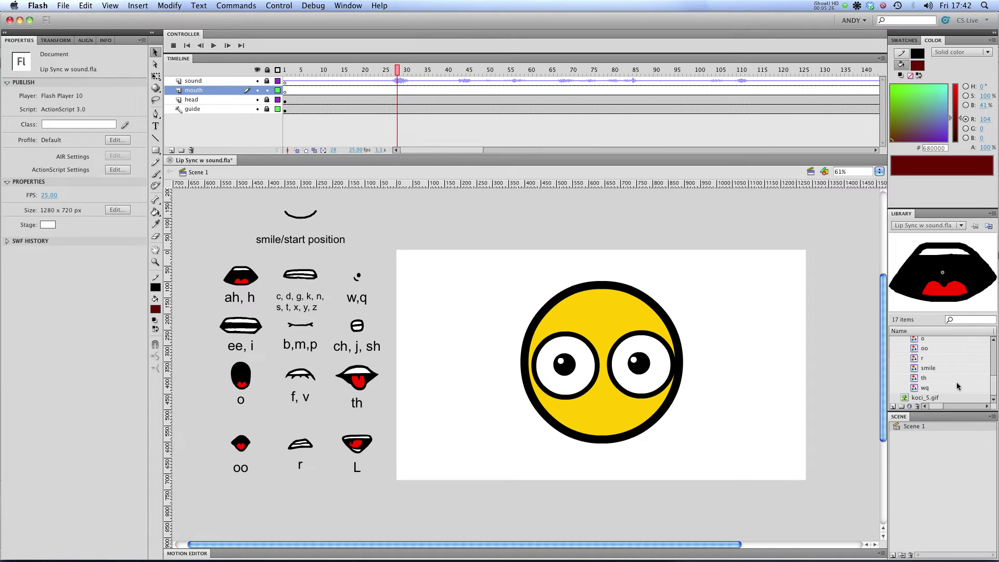
pyautogui.click(925, 368)
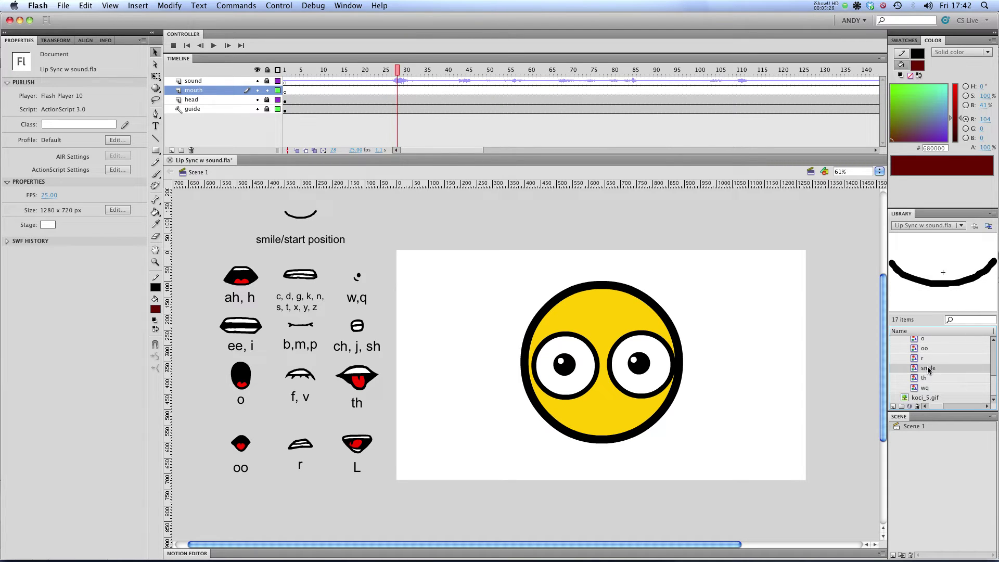
pyautogui.moveTo(927, 367); pyautogui.dragTo(603, 411)
pyautogui.click(156, 76)
pyautogui.moveTo(621, 407)
pyautogui.mouseDown()
pyautogui.moveTo(630, 401)
pyautogui.moveTo(614, 415)
pyautogui.mouseUp()
pyautogui.click(648, 470)
pyautogui.press('Right')
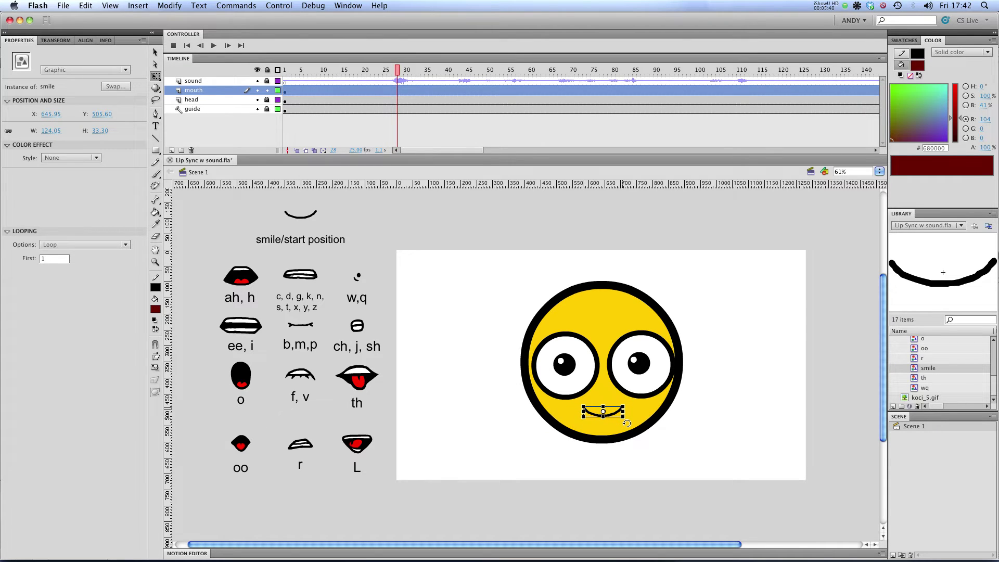
pyautogui.moveTo(393, 73); pyautogui.dragTo(352, 73)
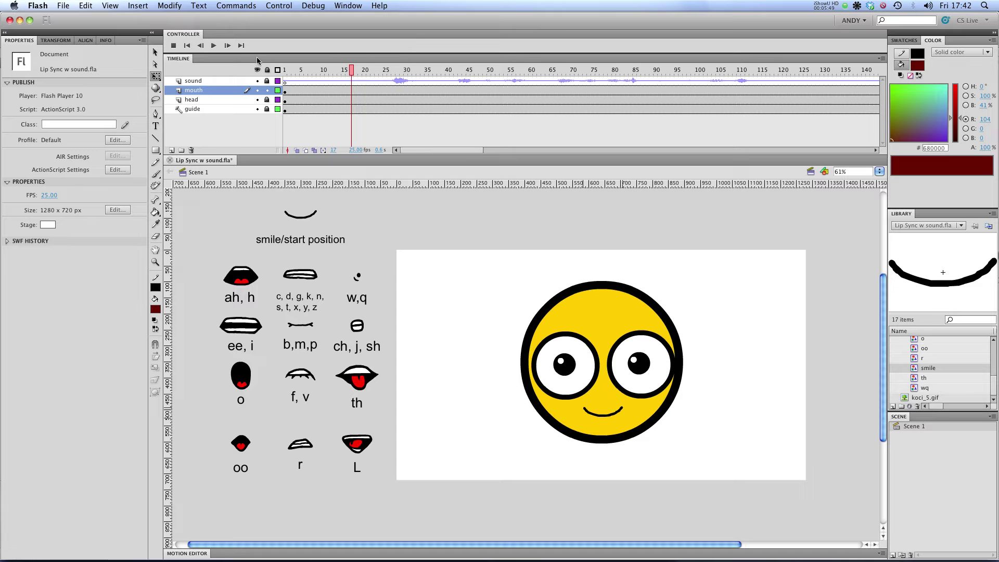
pyautogui.press('Return')
pyautogui.moveTo(420, 71); pyautogui.dragTo(394, 71)
pyautogui.moveTo(391, 72); pyautogui.dragTo(313, 71)
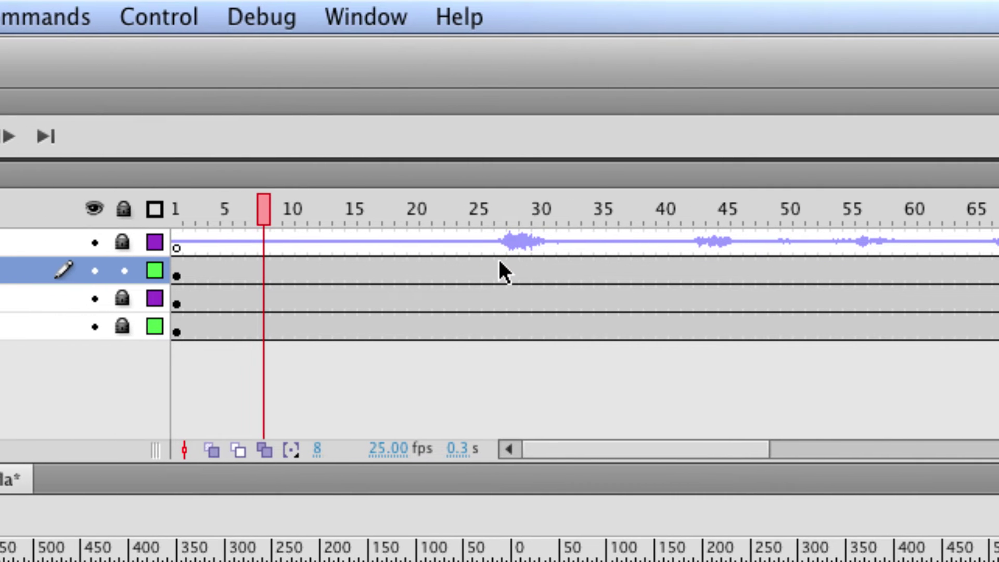
# Insert a keyframe at frame 27 on the mouth layer.
pyautogui.click(499, 264)
pyautogui.rightClick(500, 264)
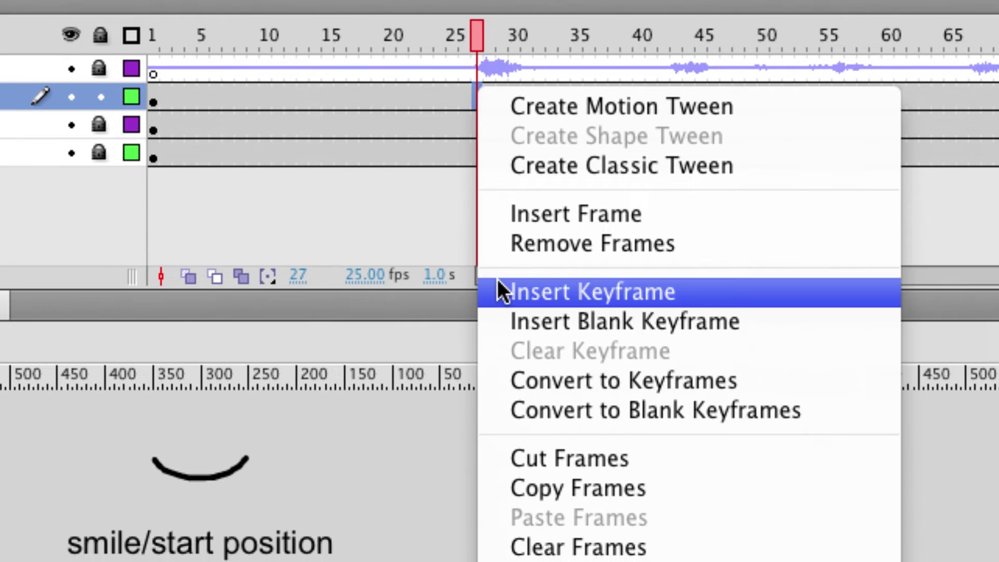
pyautogui.click(502, 349)
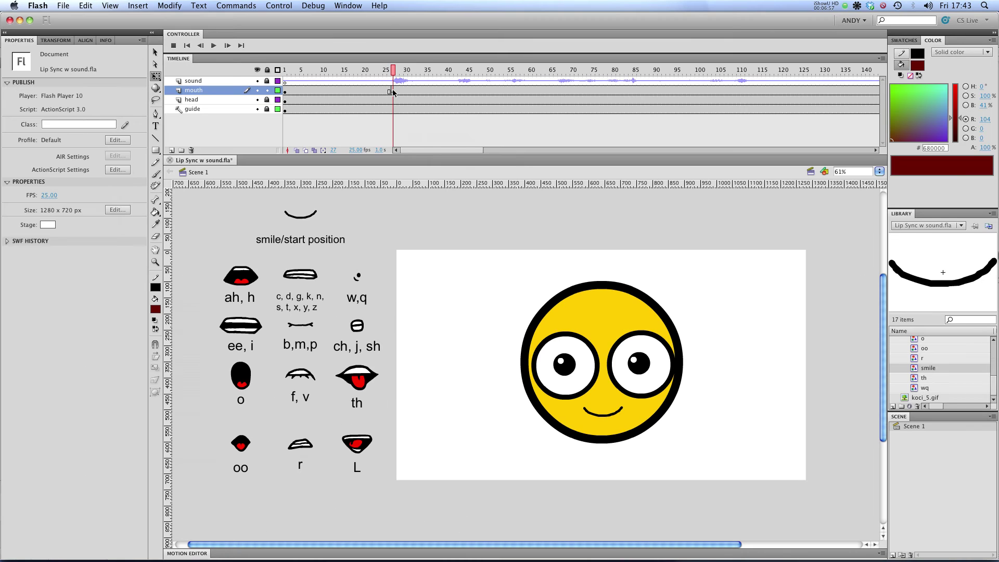
pyautogui.click(394, 92)
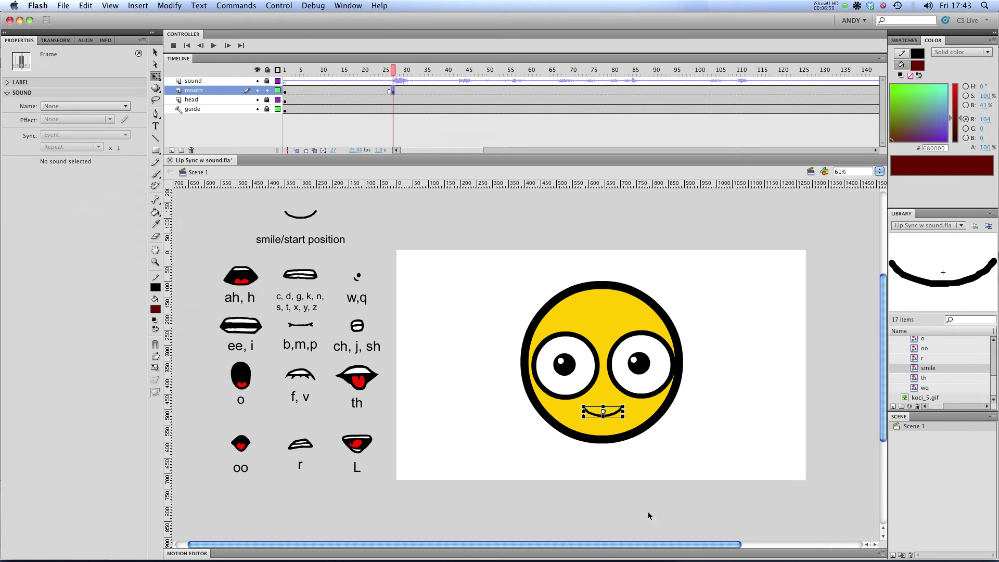
# Swap the smile mouth instance for the ah symbol.
pyautogui.click(603, 412)
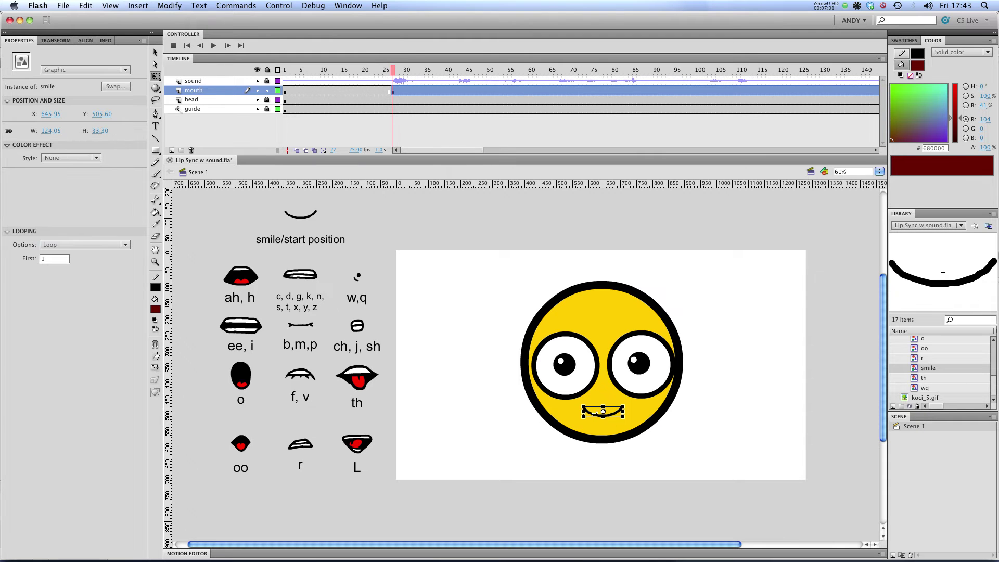
pyautogui.click(155, 52)
pyautogui.rightClick(614, 416)
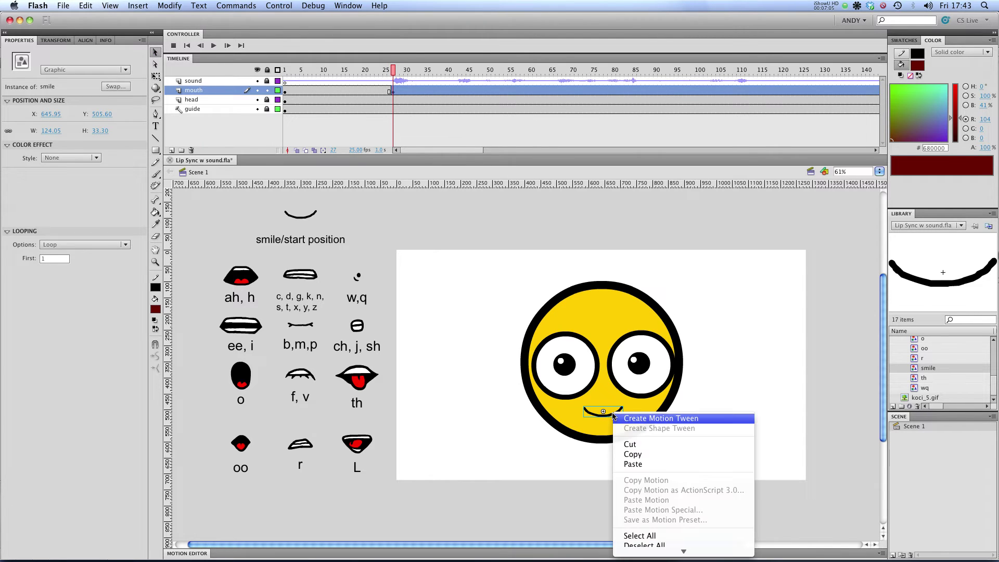
pyautogui.scroll(-5, 683, 520)
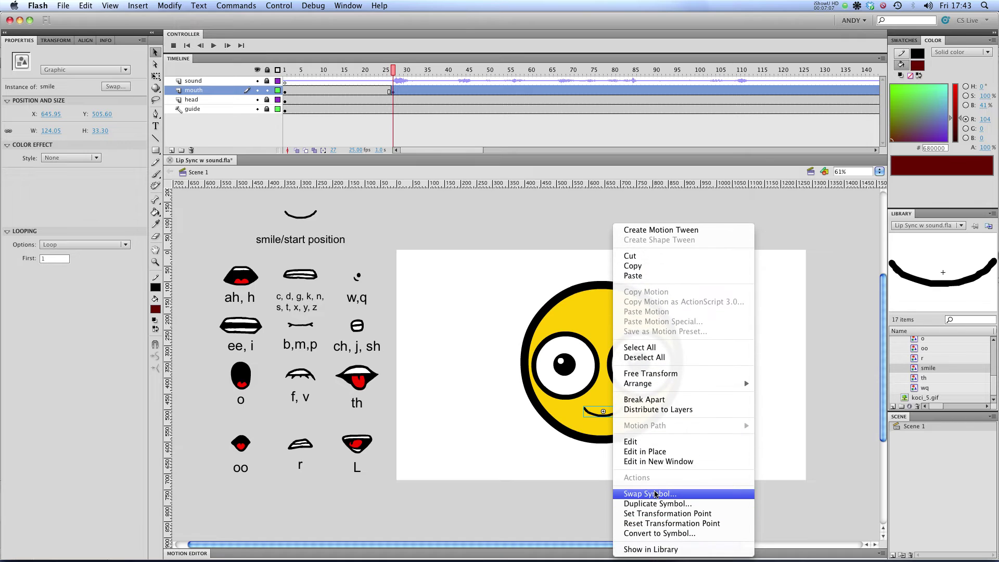
pyautogui.click(656, 495)
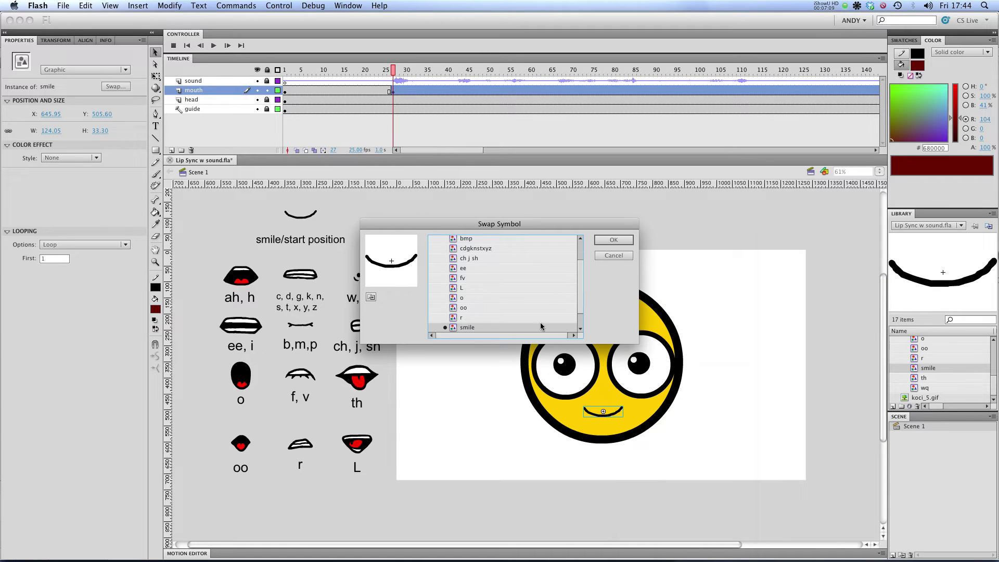
pyautogui.scroll(2, 516, 308)
pyautogui.click(479, 258)
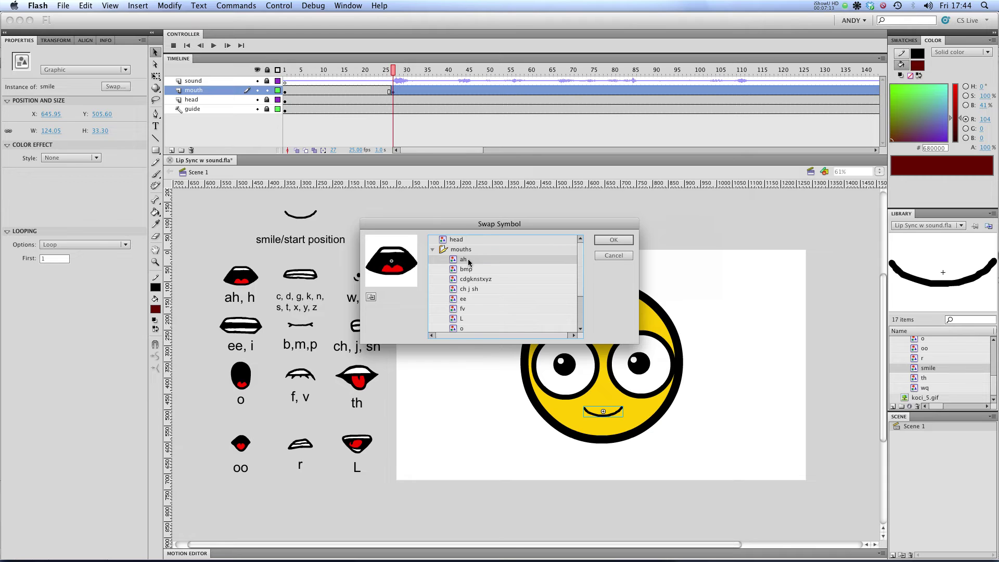
pyautogui.click(626, 243)
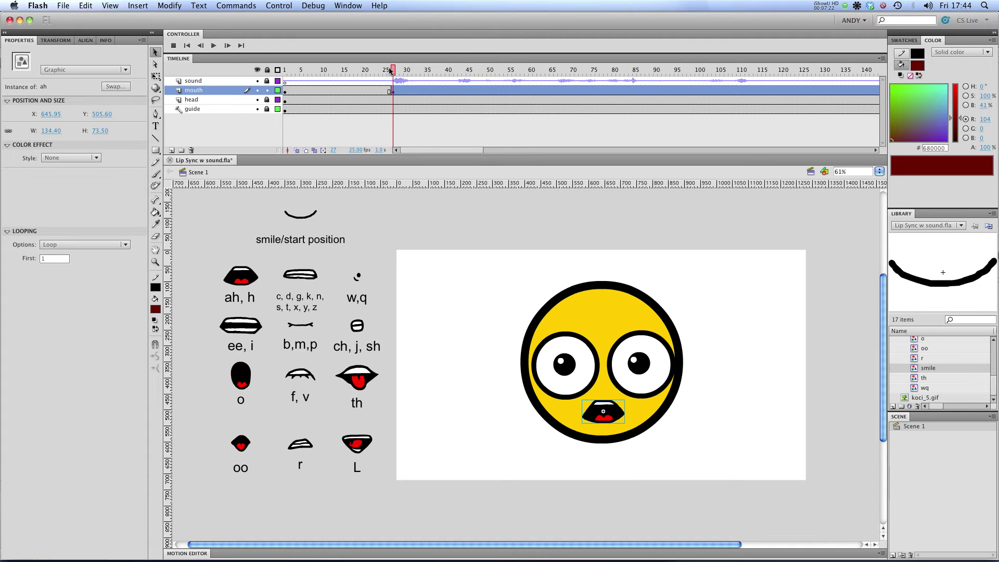
# Scrub around frame 27 to preview the change to the ah mouth.
pyautogui.moveTo(390, 71); pyautogui.dragTo(419, 71)
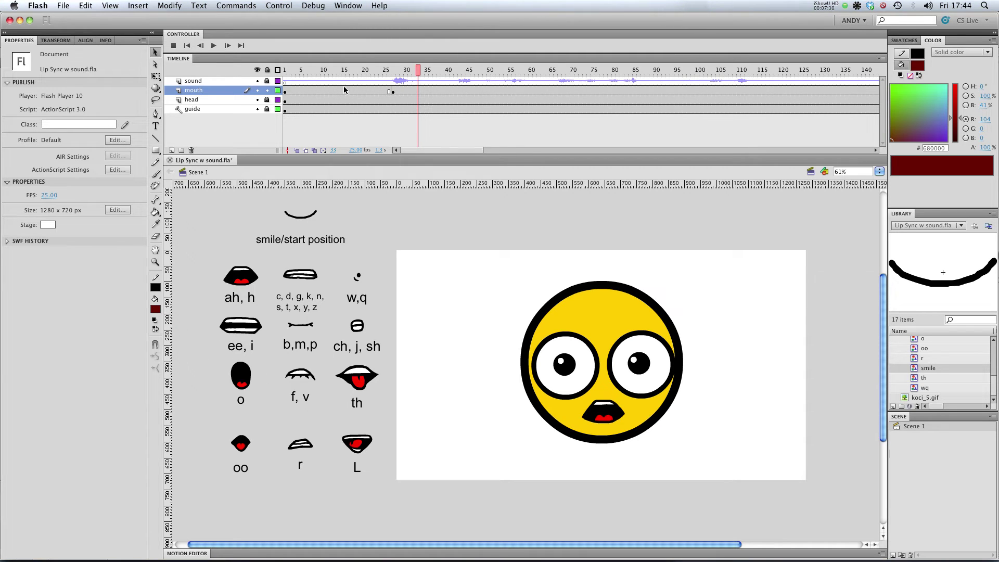
pyautogui.click(393, 92)
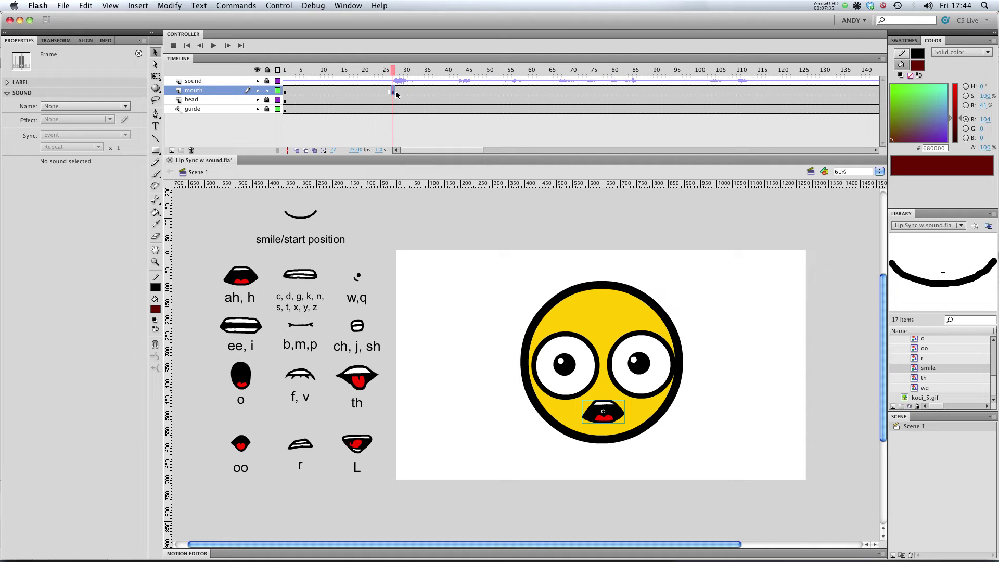
pyautogui.press('F6')
# Insert a keyframe at frame 29 on the mouth layer.
pyautogui.click(397, 92)
pyautogui.rightClick(402, 92)
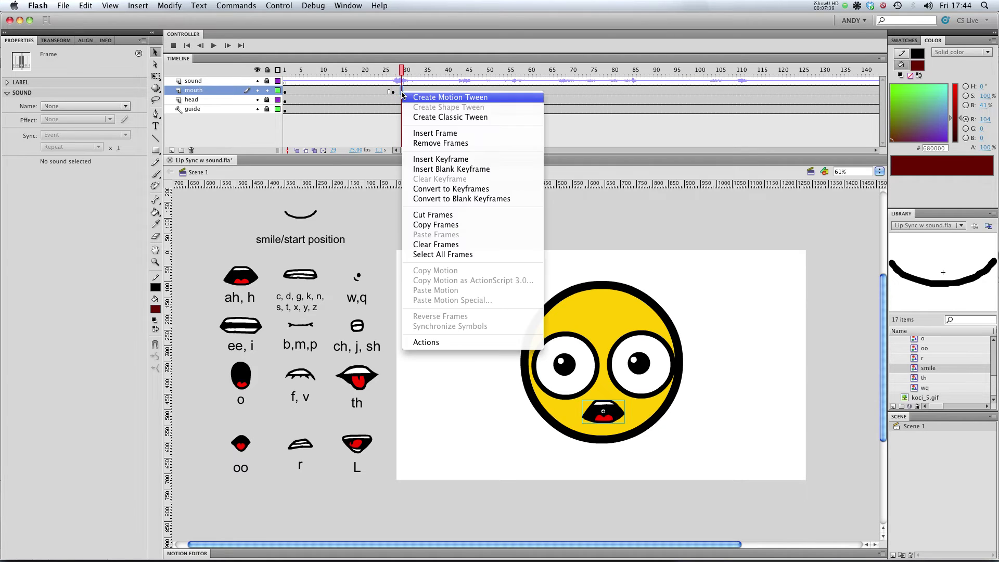
pyautogui.click(447, 159)
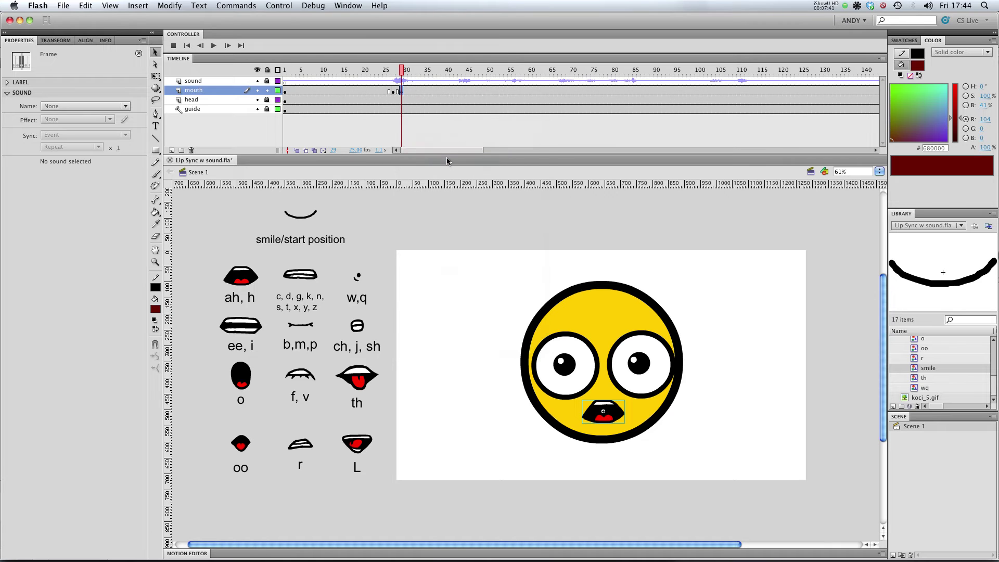
# Swap the ah mouth for the ee symbol and scrub to frame 35 to check.
pyautogui.rightClick(615, 408)
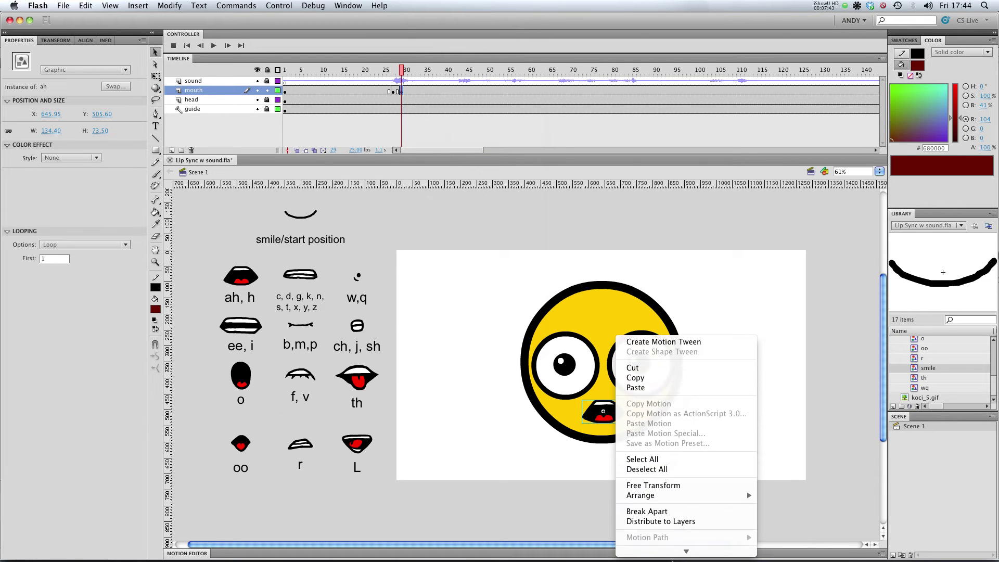
pyautogui.click(650, 526)
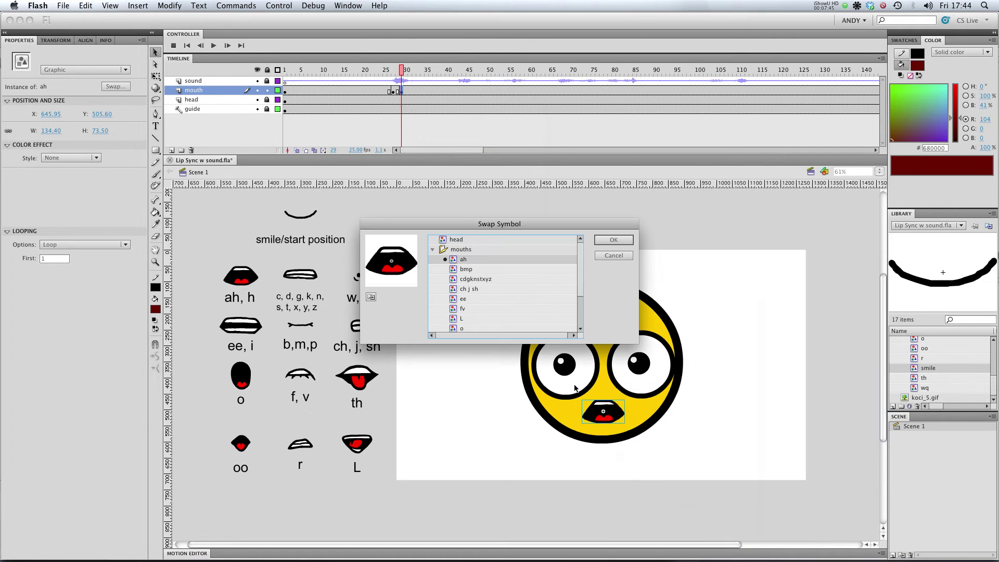
pyautogui.click(467, 300)
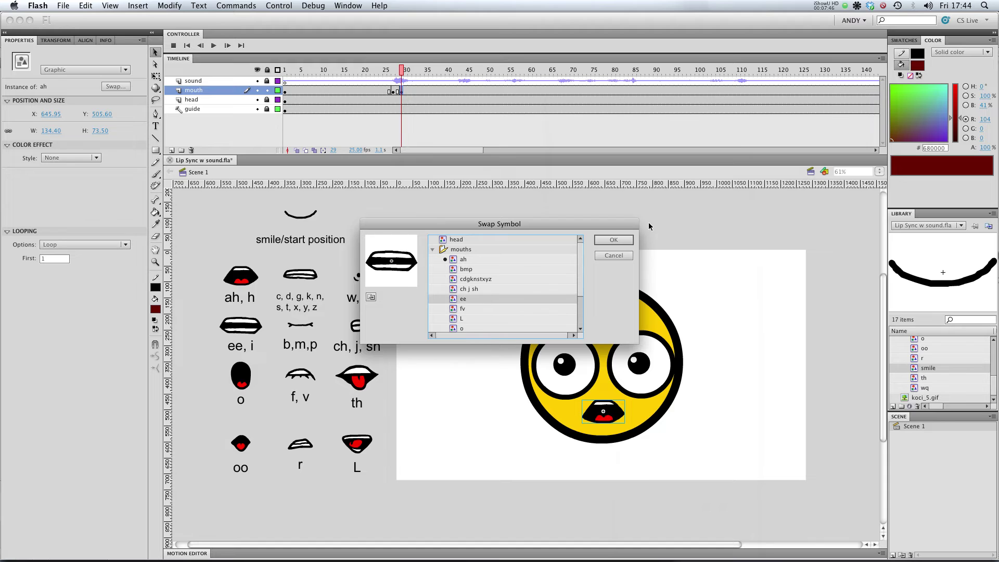
pyautogui.click(627, 238)
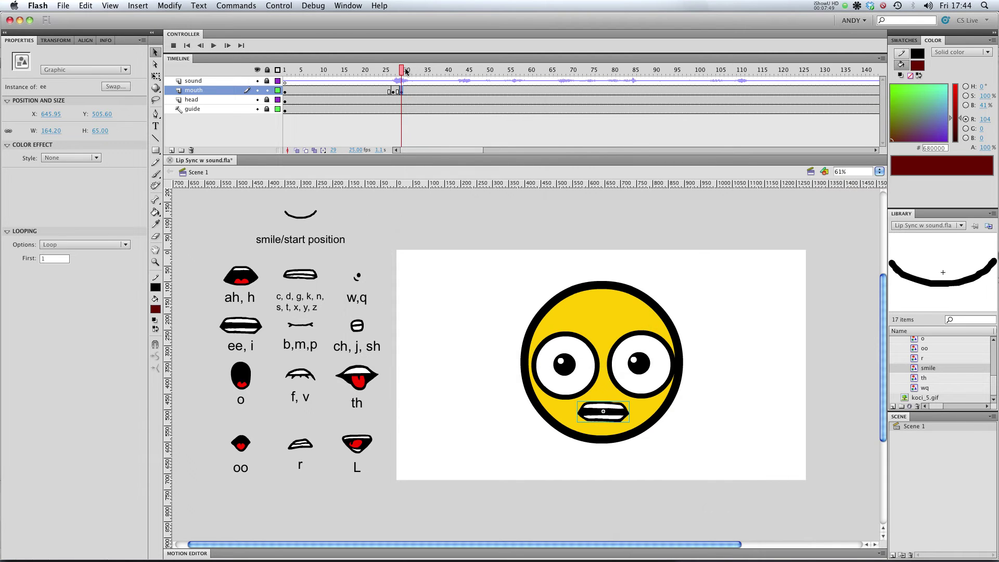
pyautogui.moveTo(405, 72)
pyautogui.mouseDown()
pyautogui.moveTo(367, 71)
pyautogui.moveTo(423, 71)
pyautogui.mouseUp()
pyautogui.press('.')
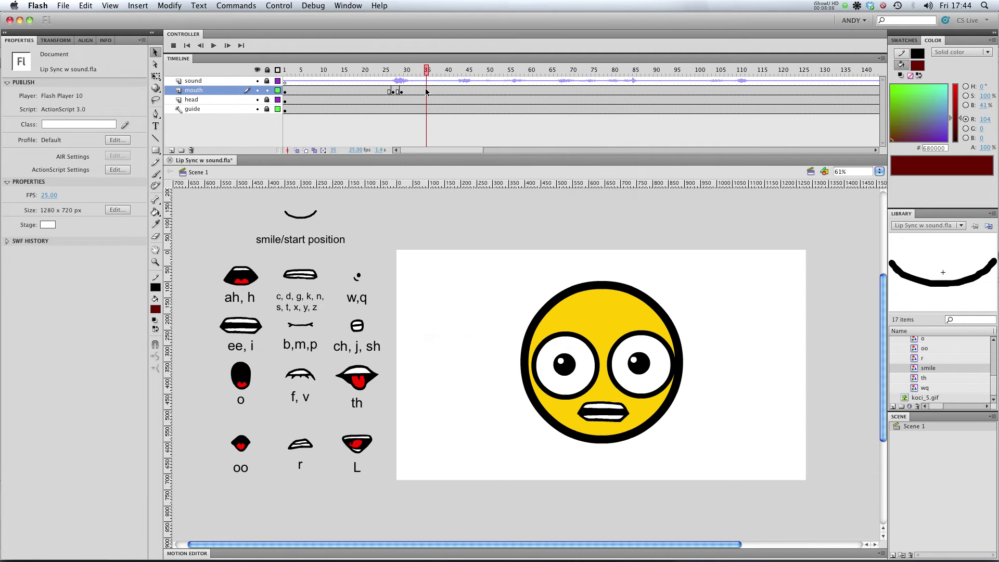
# Insert a keyframe at frame 35 on the mouth layer.
pyautogui.click(426, 90)
pyautogui.rightClick(426, 91)
pyautogui.click(443, 154)
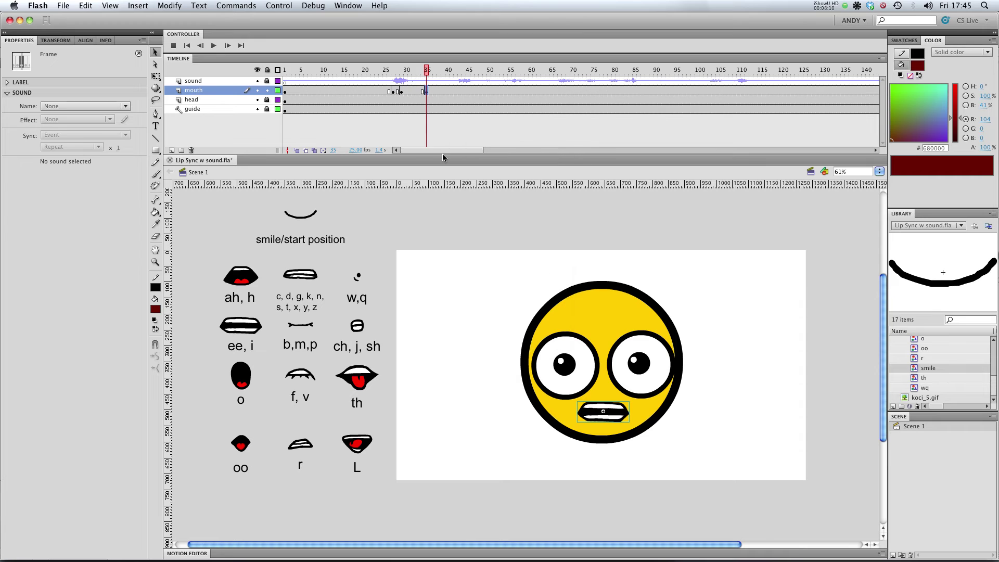
pyautogui.click(495, 205)
# Swap the ee mouth back to the smile symbol and rewind to frame 1.
pyautogui.click(613, 415)
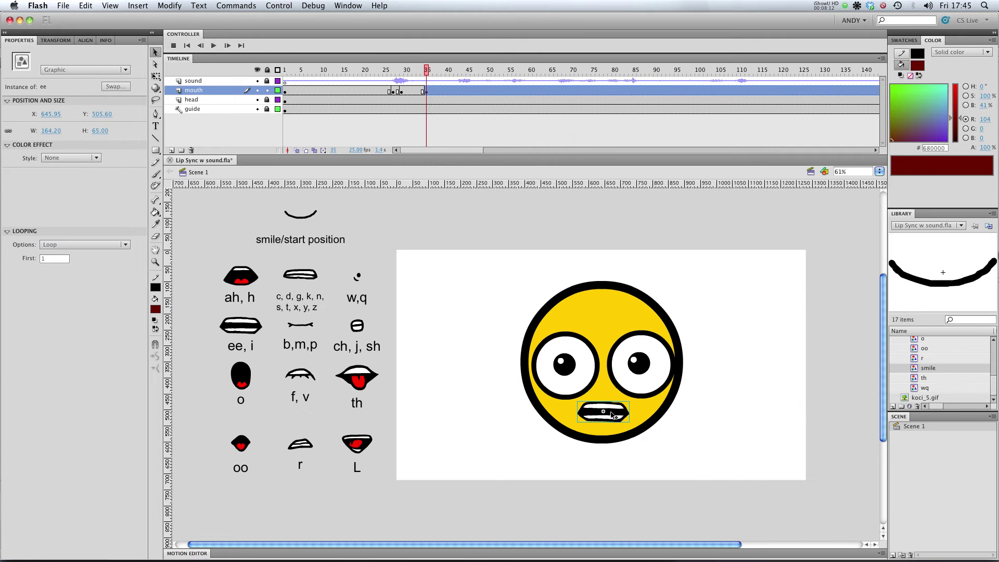
pyautogui.rightClick(613, 414)
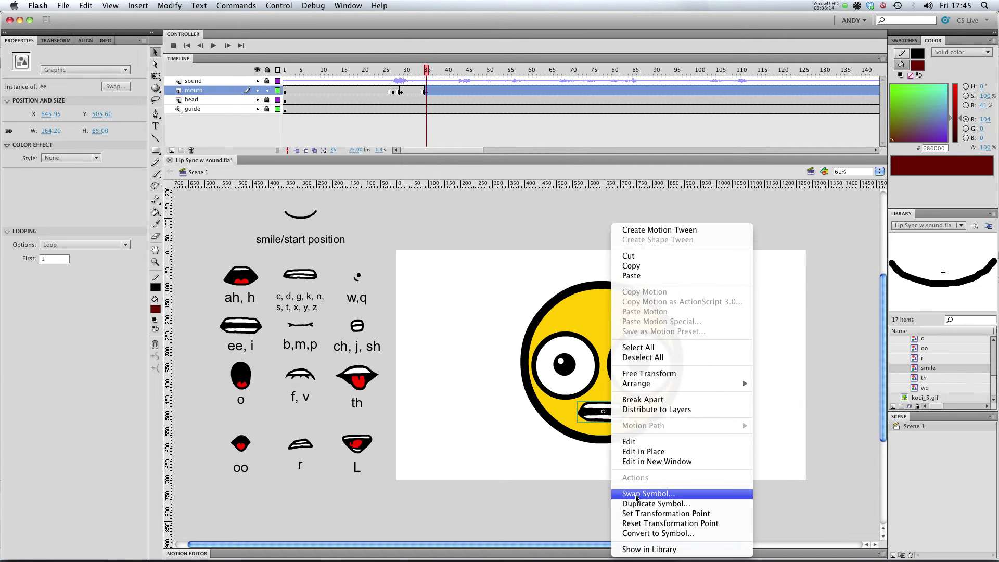
pyautogui.click(637, 493)
pyautogui.scroll(-4, 510, 292)
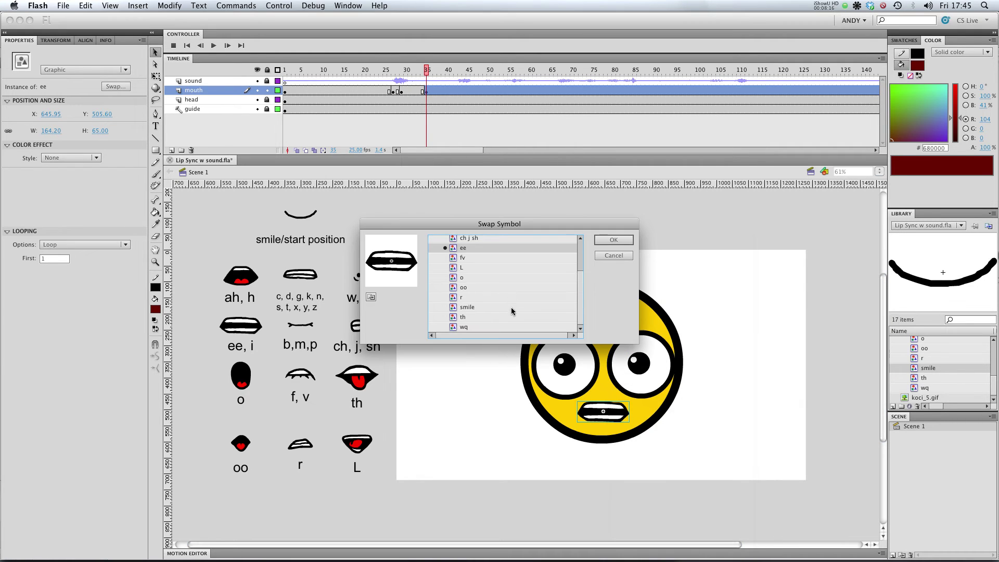
pyautogui.click(511, 307)
pyautogui.click(618, 239)
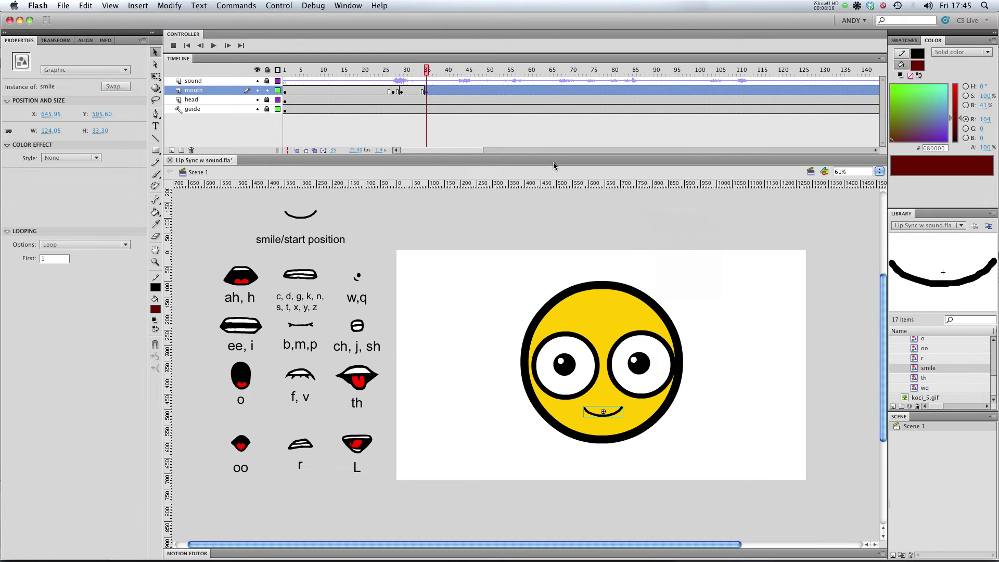
pyautogui.click(285, 69)
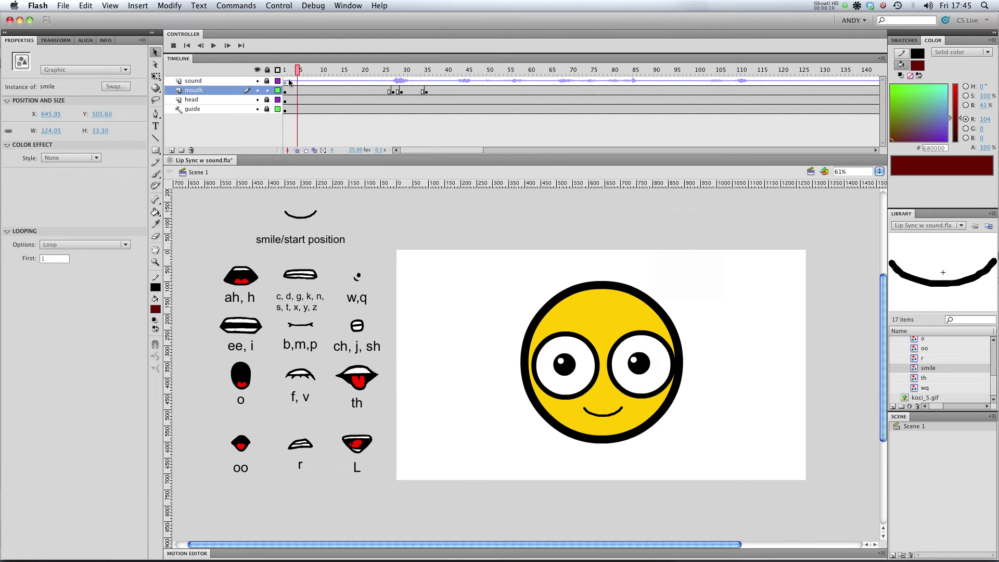
pyautogui.click(212, 48)
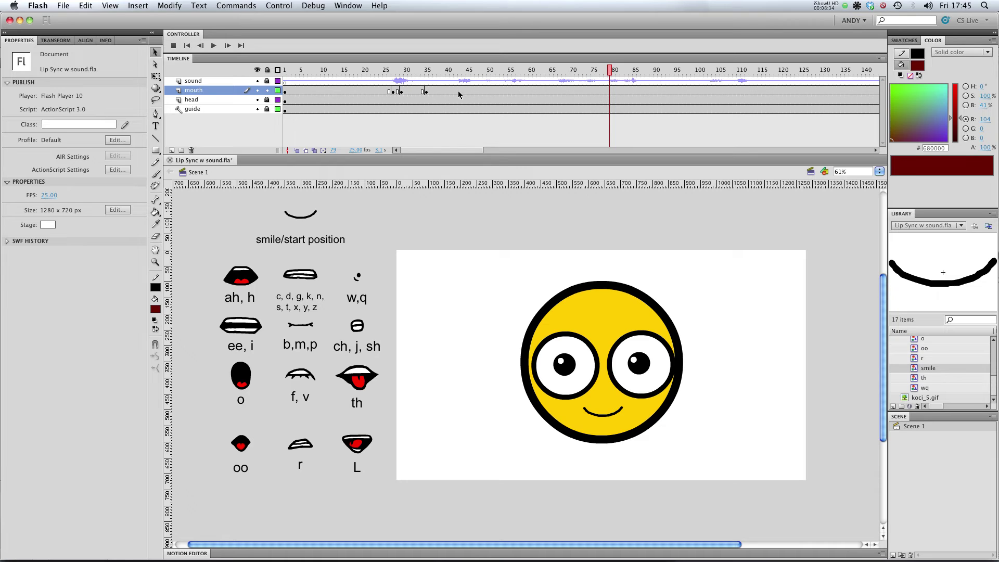
pyautogui.click(448, 70)
pyautogui.press('Return')
pyautogui.click(173, 47)
pyautogui.moveTo(446, 69); pyautogui.dragTo(456, 69)
# Insert a keyframe at frame 43 on the mouth layer.
pyautogui.click(460, 91)
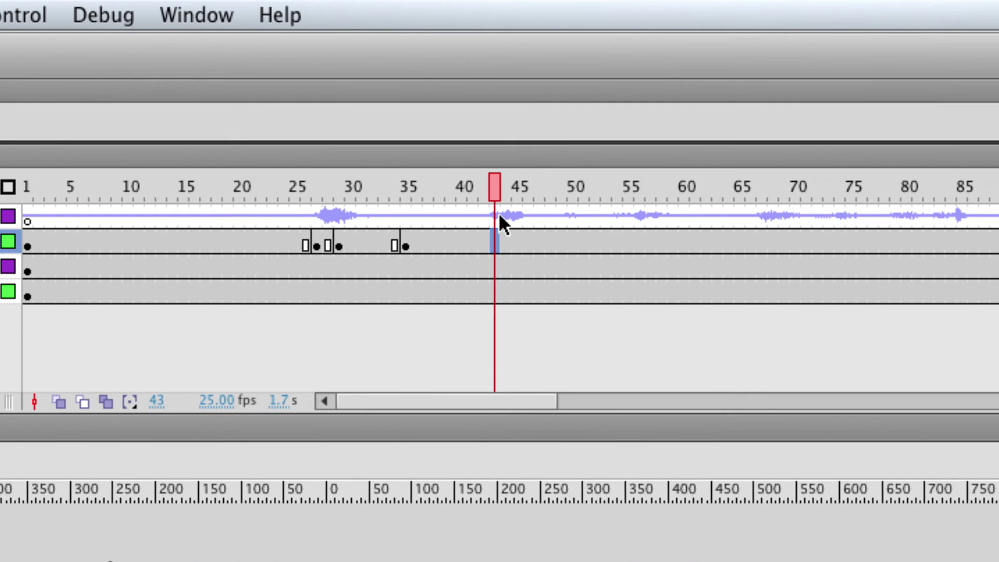
pyautogui.rightClick(498, 233)
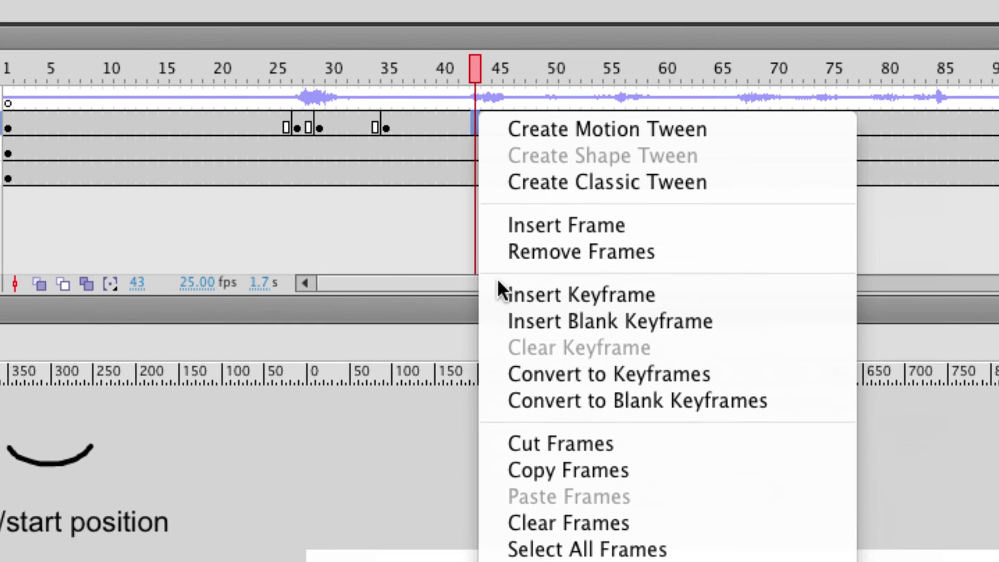
pyautogui.click(498, 281)
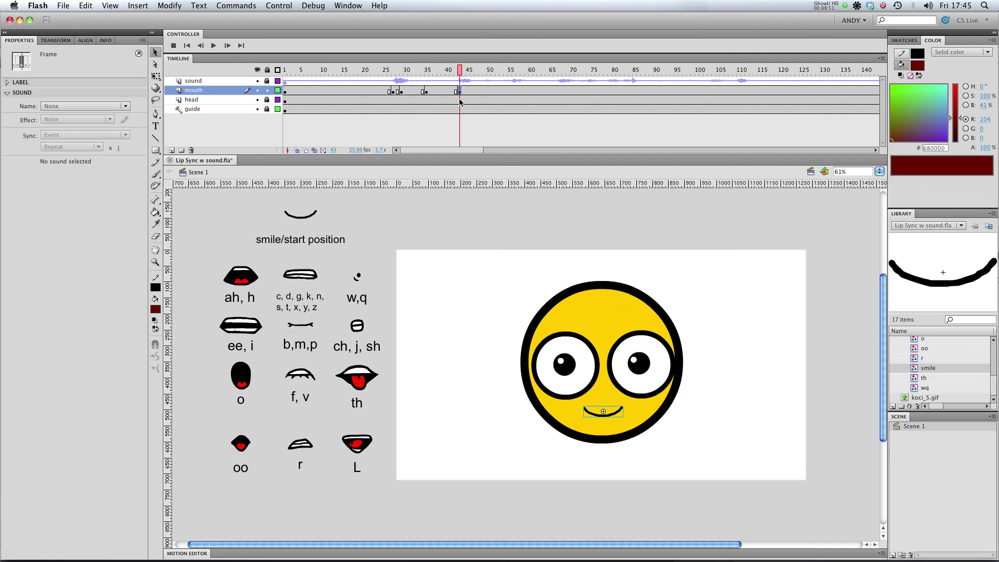
pyautogui.click(431, 96)
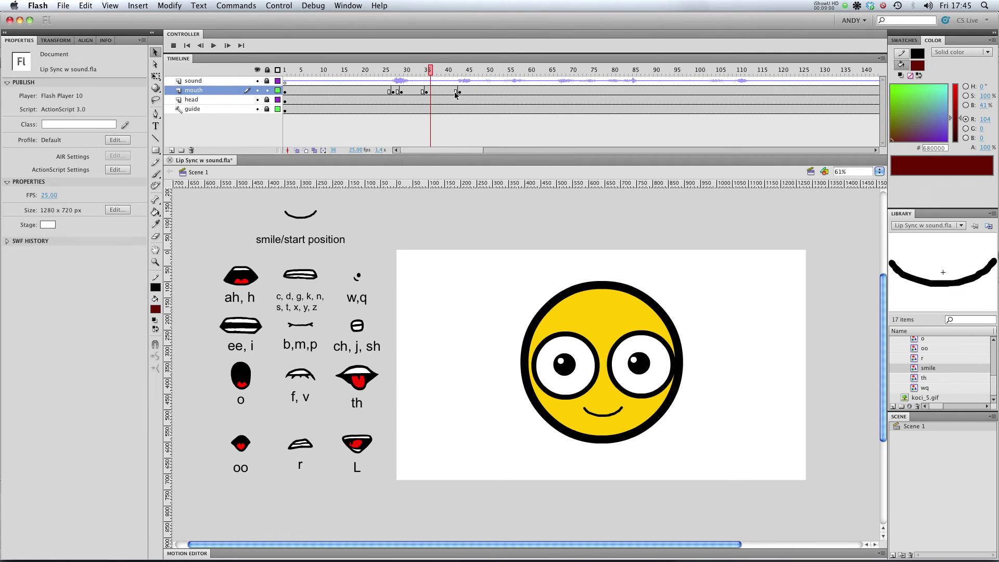
pyautogui.click(460, 92)
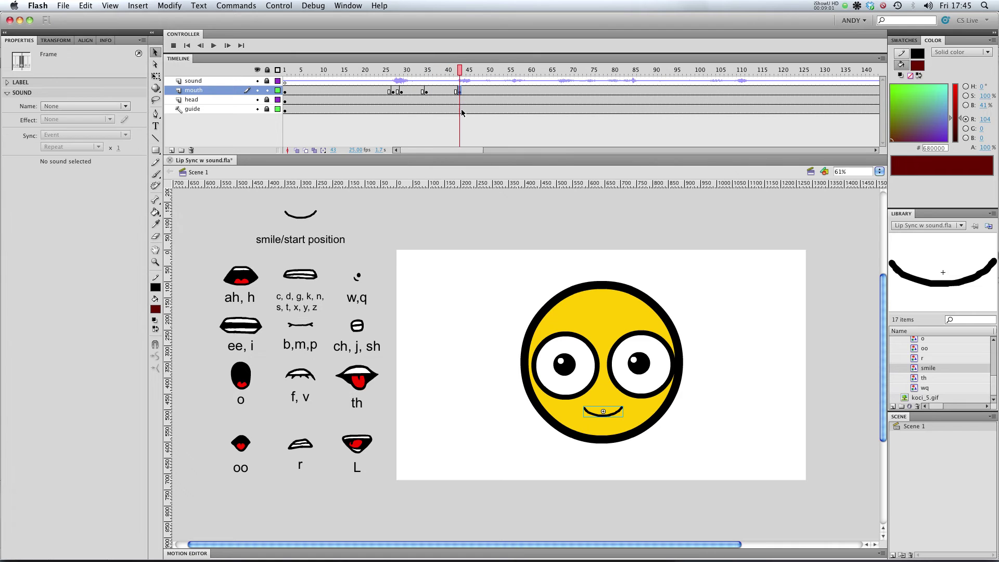
# Swap the smile mouth for the wq symbol.
pyautogui.rightClick(613, 416)
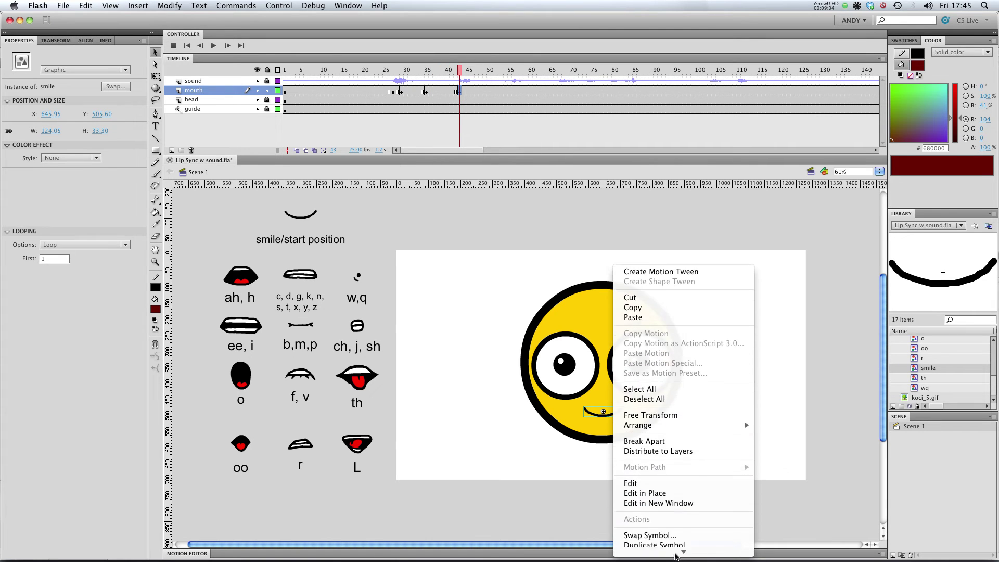
pyautogui.click(675, 517)
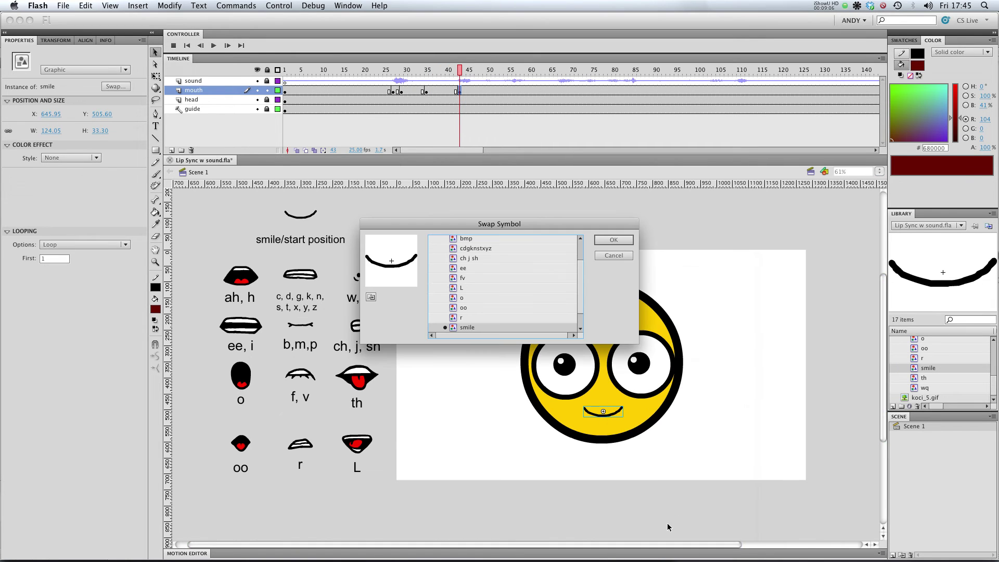
pyautogui.scroll(-2, 483, 307)
pyautogui.click(492, 326)
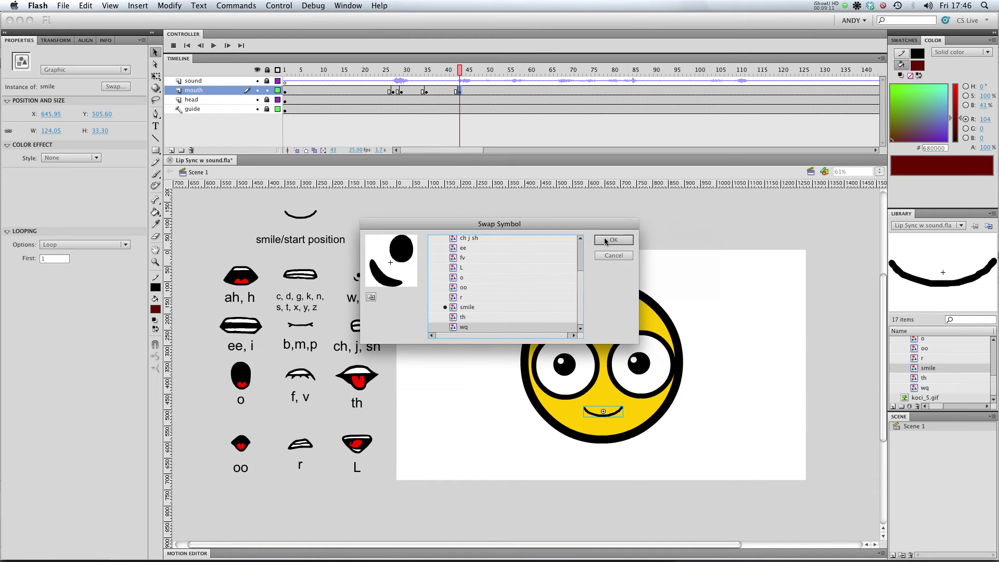
pyautogui.click(605, 241)
pyautogui.click(602, 412)
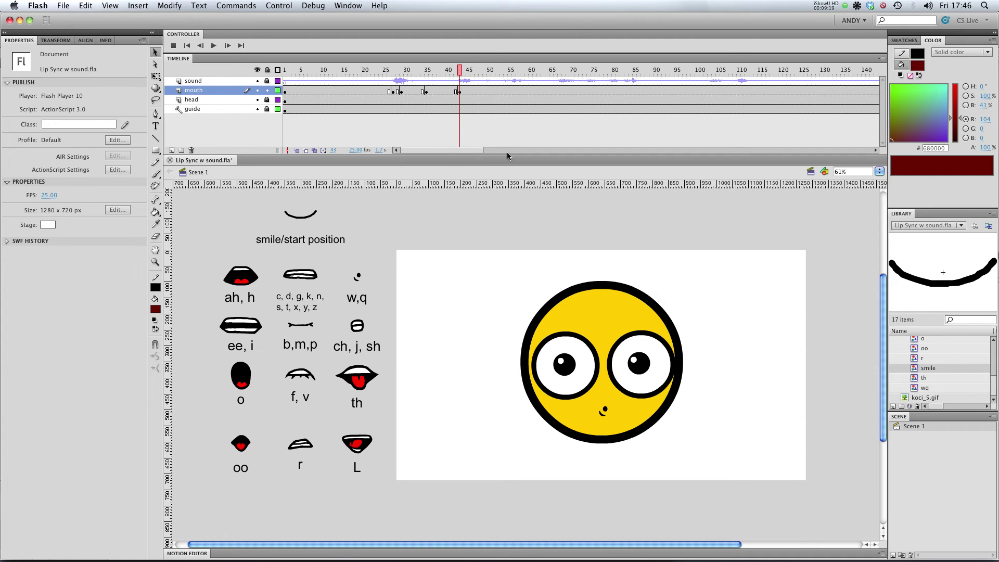
# Insert a keyframe at frame 45 on the mouth layer.
pyautogui.moveTo(463, 69)
pyautogui.mouseDown()
pyautogui.moveTo(431, 69)
pyautogui.moveTo(479, 69)
pyautogui.mouseUp()
pyautogui.click(466, 92)
pyautogui.click(460, 92)
pyautogui.click(464, 92)
pyautogui.rightClick(468, 92)
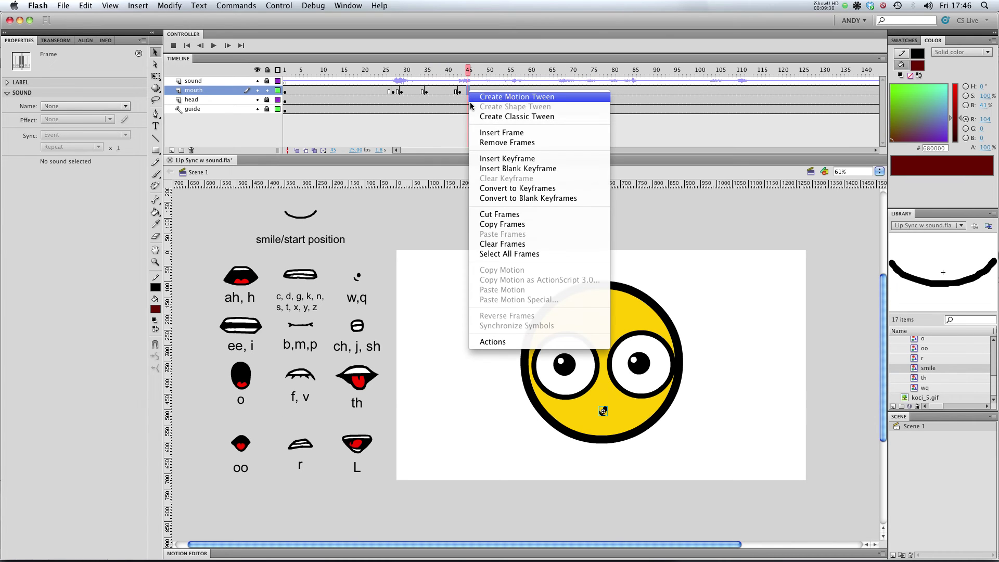
pyautogui.click(498, 164)
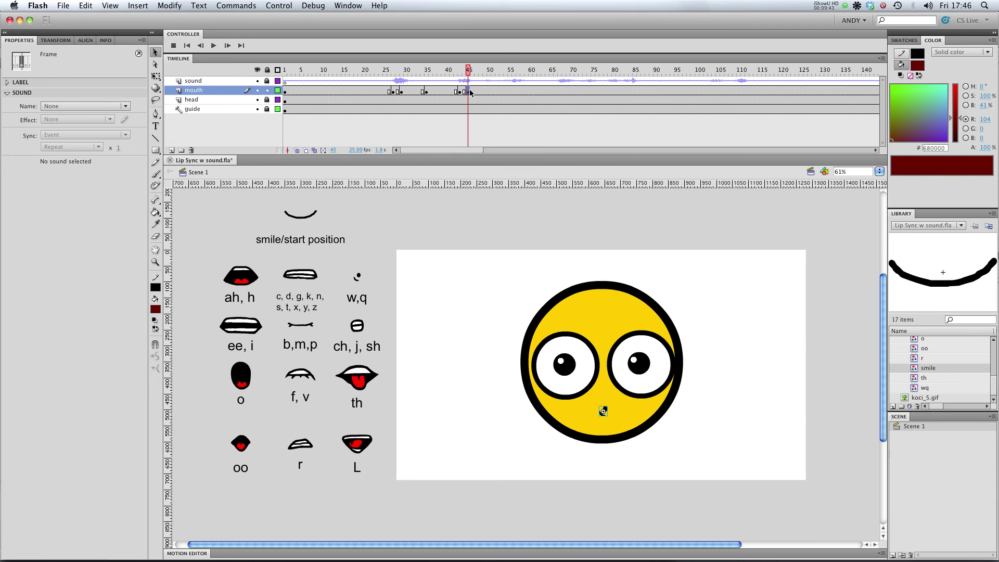
# Swap the wq mouth for the ah symbol.
pyautogui.rightClick(602, 411)
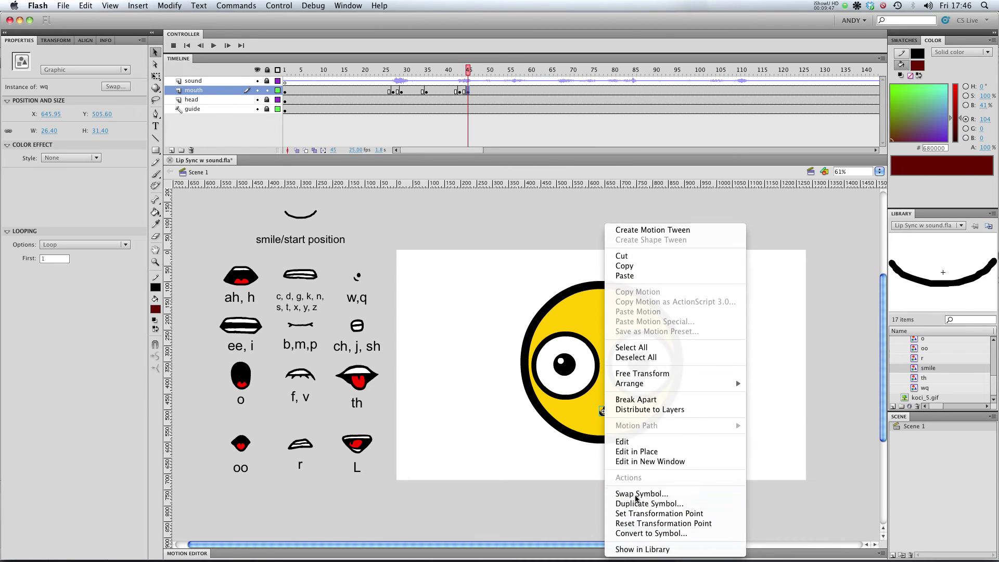
pyautogui.click(641, 494)
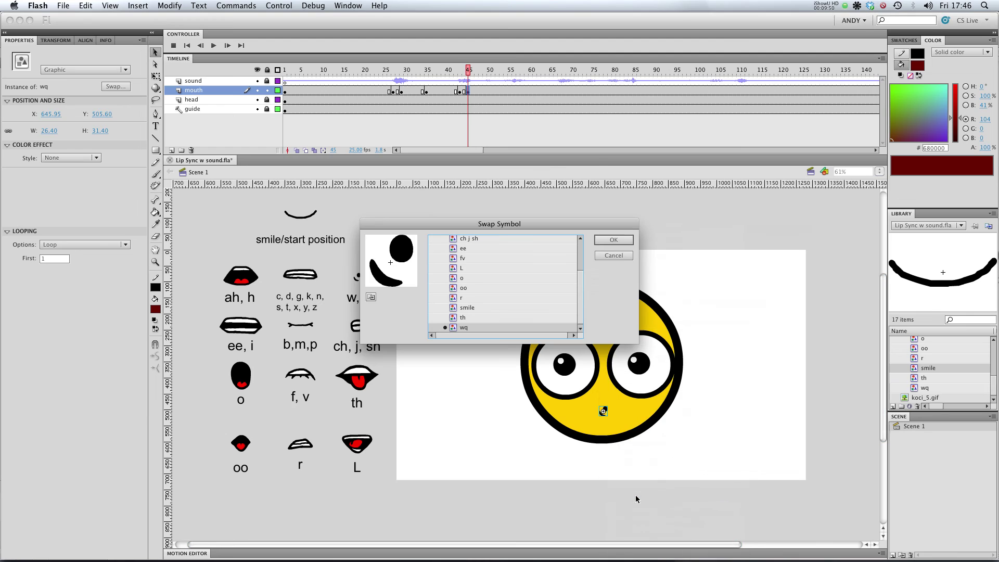
pyautogui.click(476, 251)
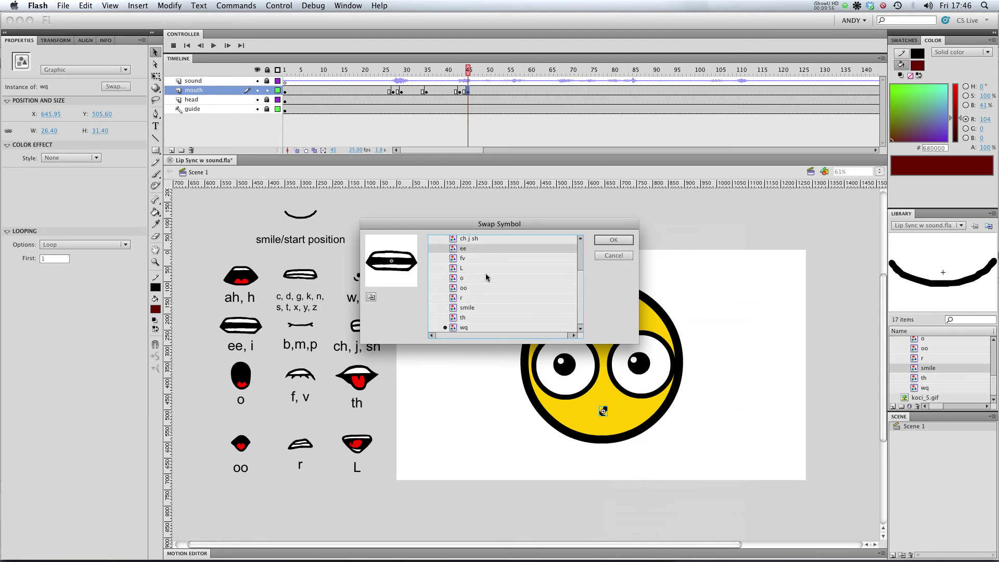
pyautogui.scroll(3, 486, 277)
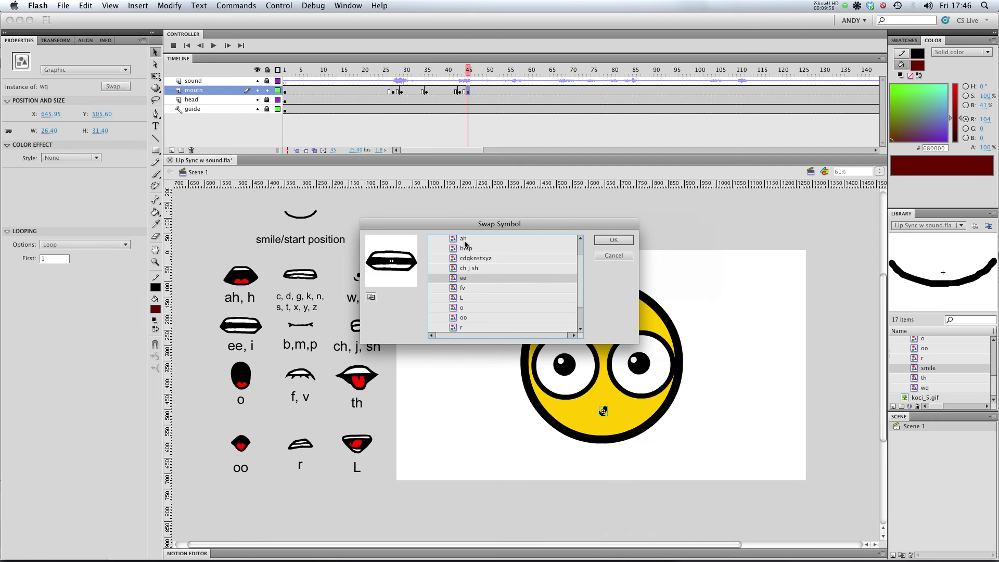
pyautogui.click(464, 240)
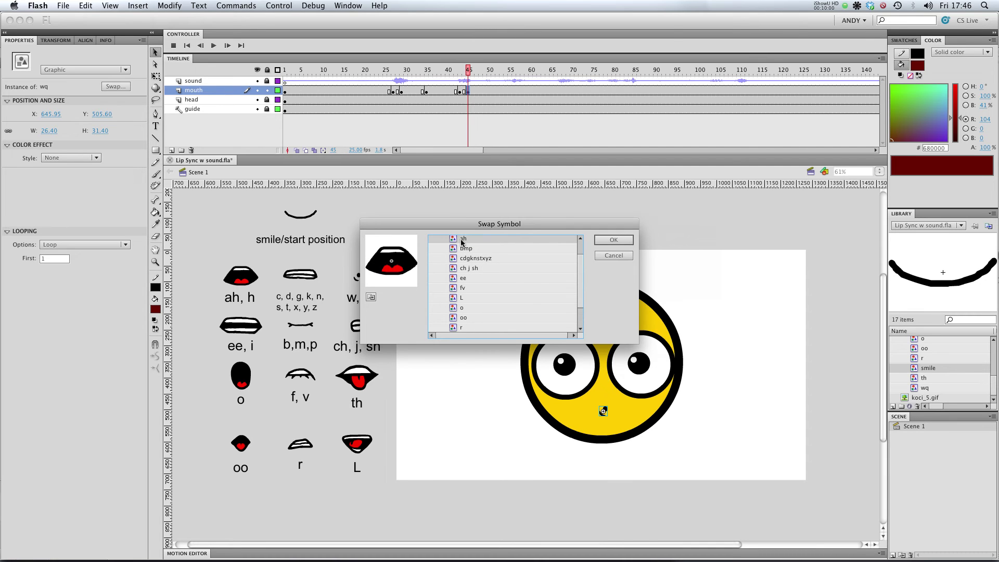
pyautogui.click(612, 240)
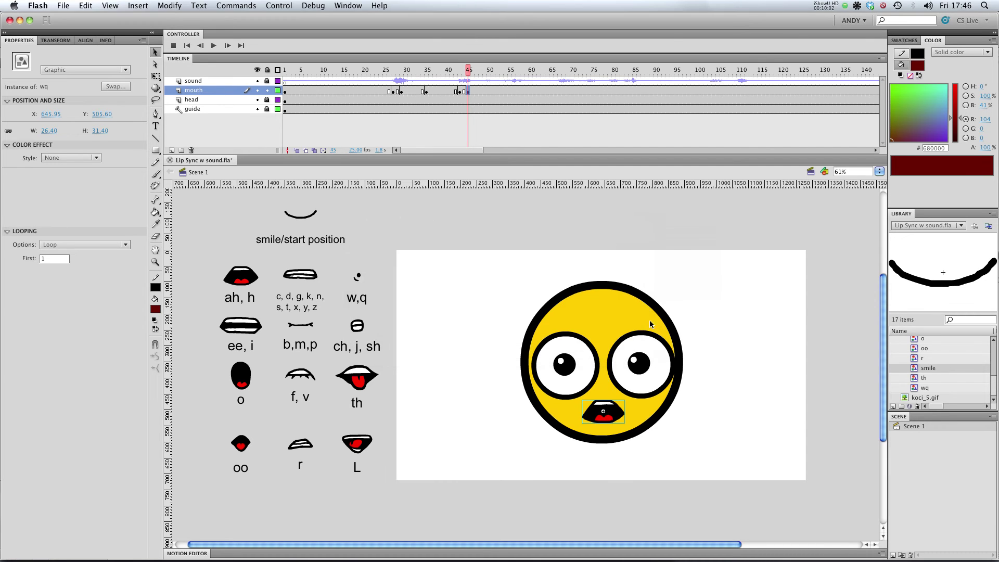
pyautogui.click(474, 91)
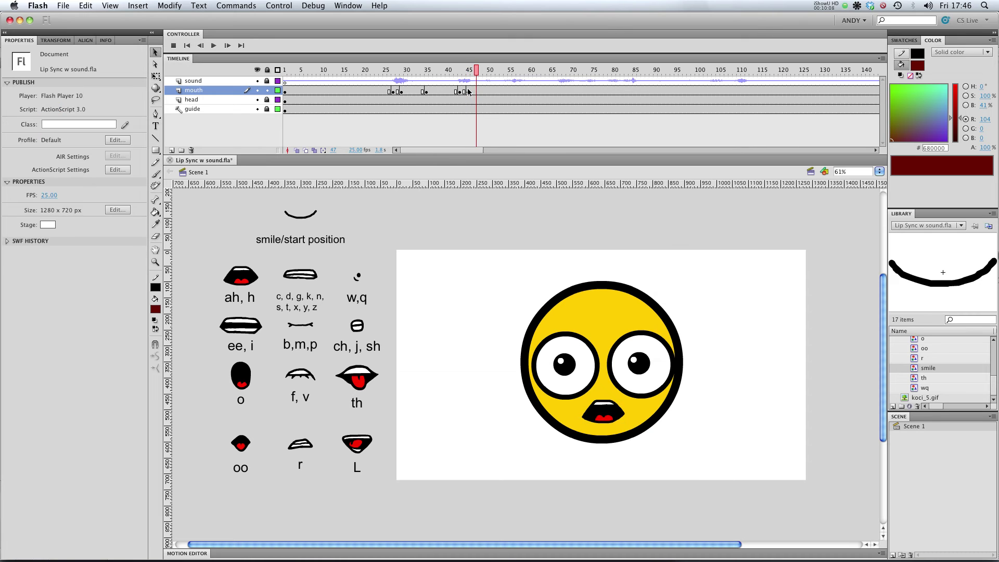
pyautogui.click(470, 91)
# Insert a keyframe at frame 47 and swap the ah mouth for the L symbol.
pyautogui.rightClick(476, 91)
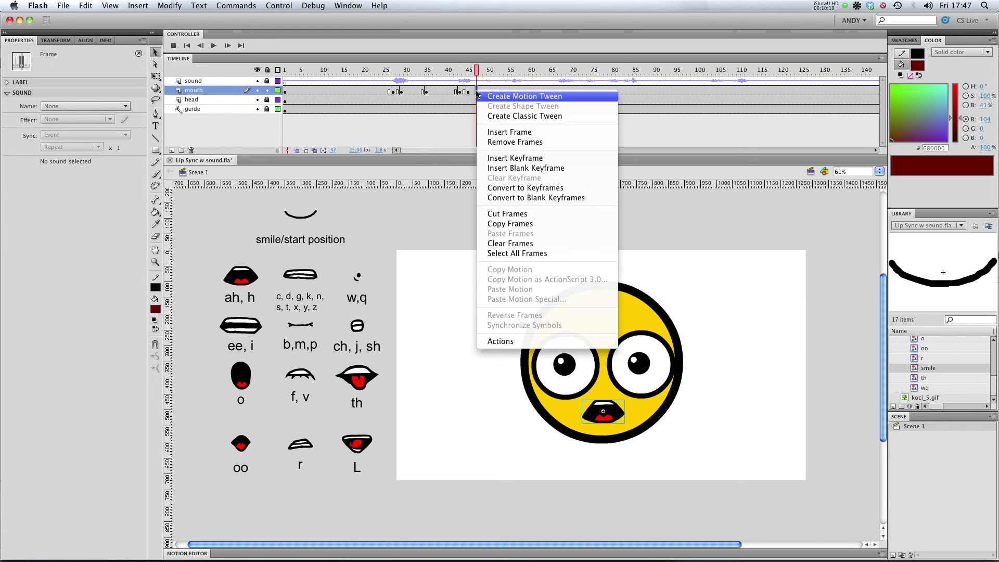
pyautogui.click(515, 158)
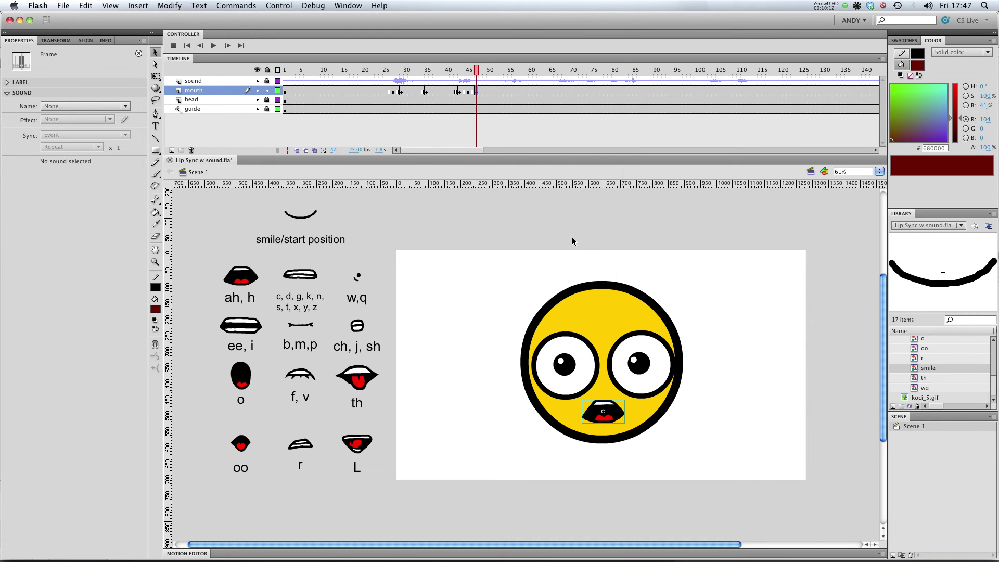
pyautogui.rightClick(619, 419)
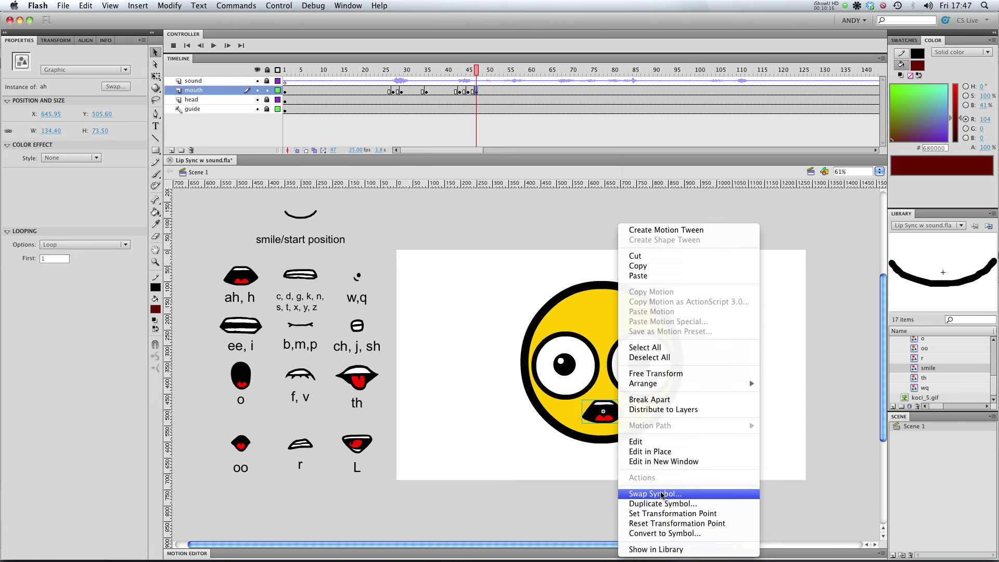
pyautogui.click(662, 496)
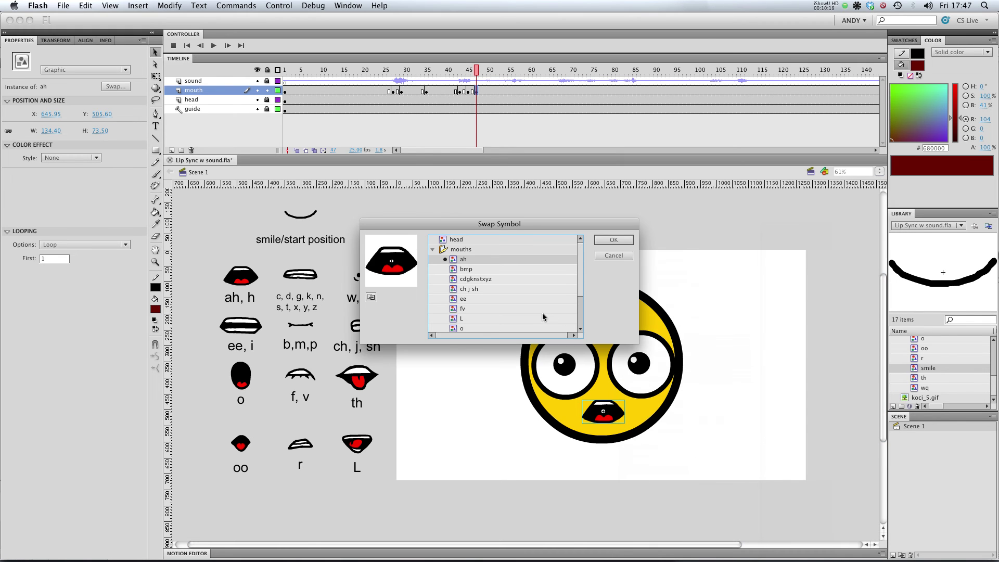
pyautogui.click(542, 315)
pyautogui.click(617, 241)
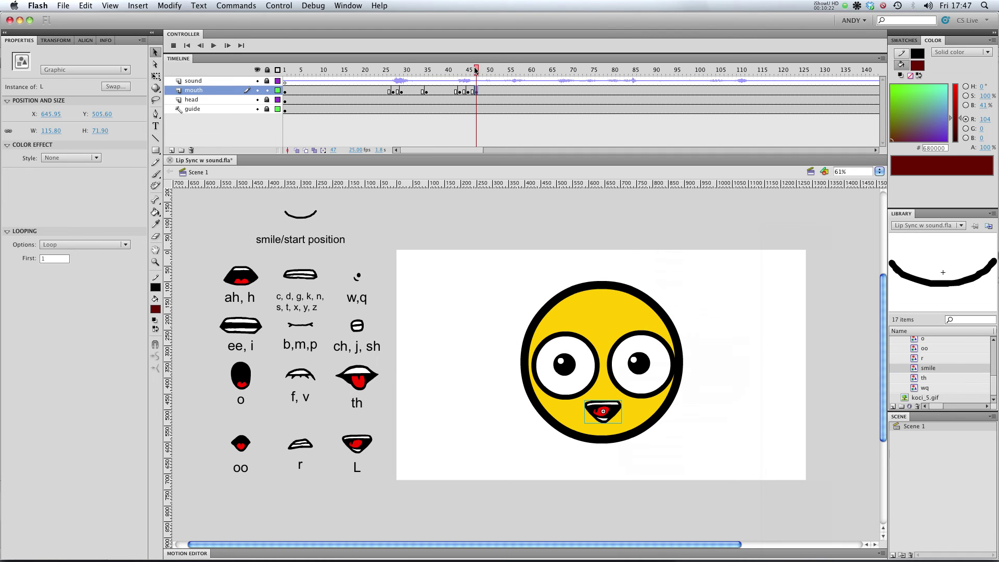
# Play the lip-sync from frame 21 and stop at frame 50.
pyautogui.click(368, 70)
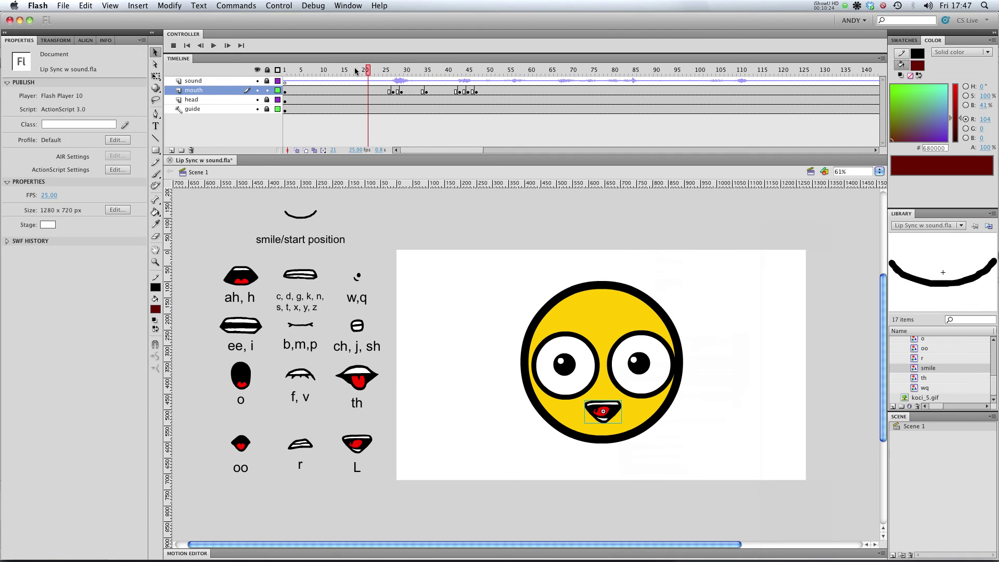
pyautogui.click(214, 47)
pyautogui.click(487, 90)
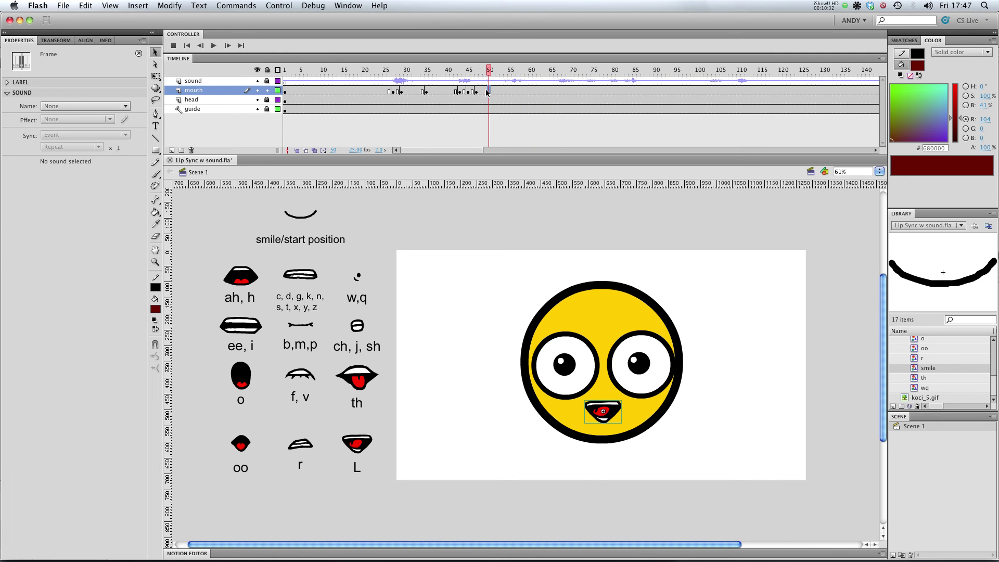
# Insert a keyframe at frame 49 on the mouth layer.
pyautogui.rightClick(487, 91)
pyautogui.click(477, 92)
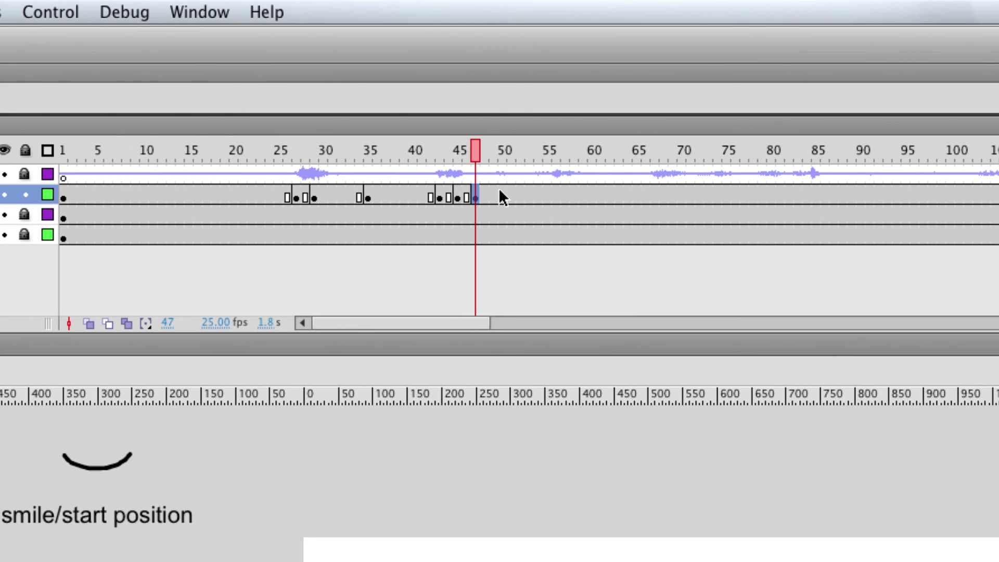
pyautogui.click(498, 196)
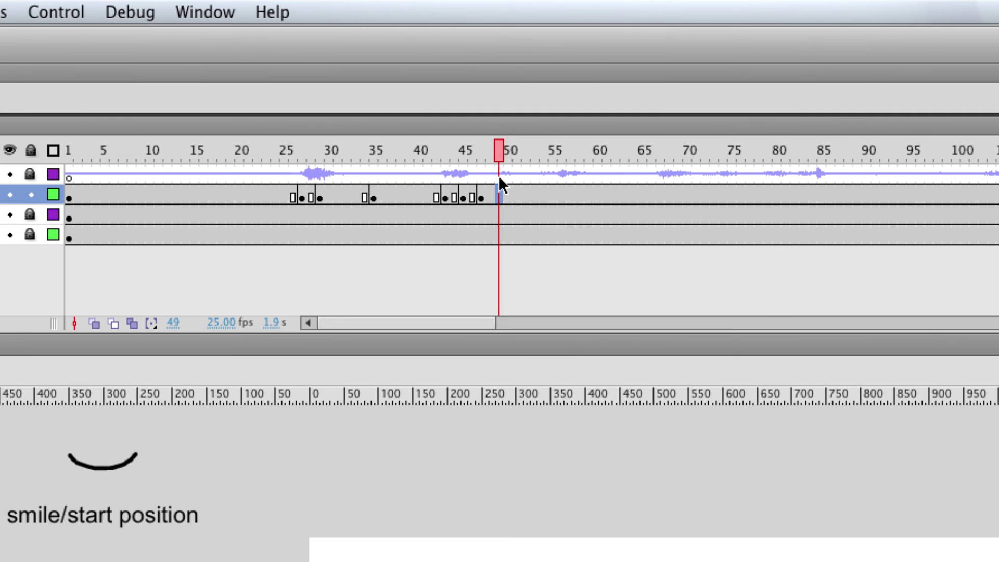
pyautogui.rightClick(499, 197)
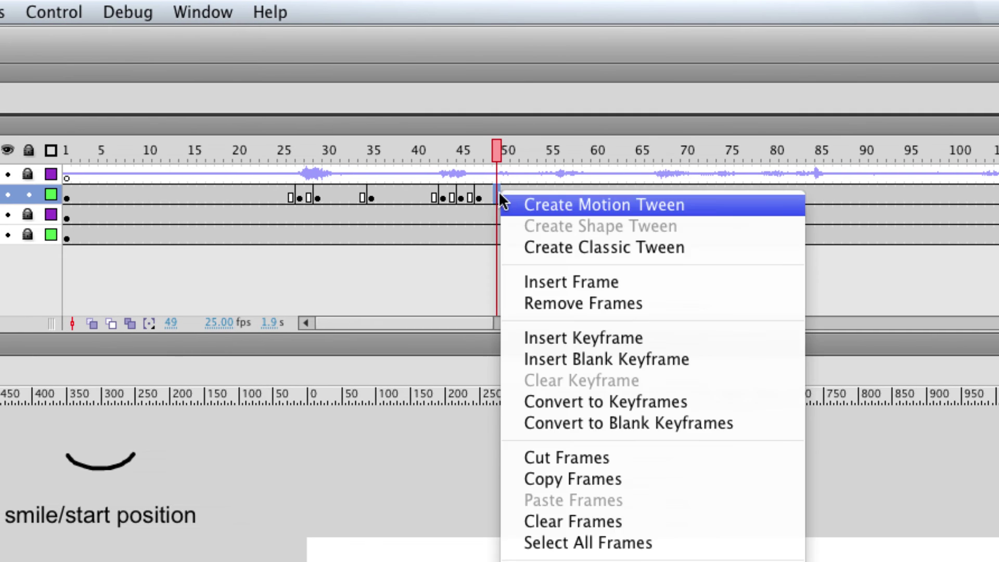
pyautogui.click(539, 339)
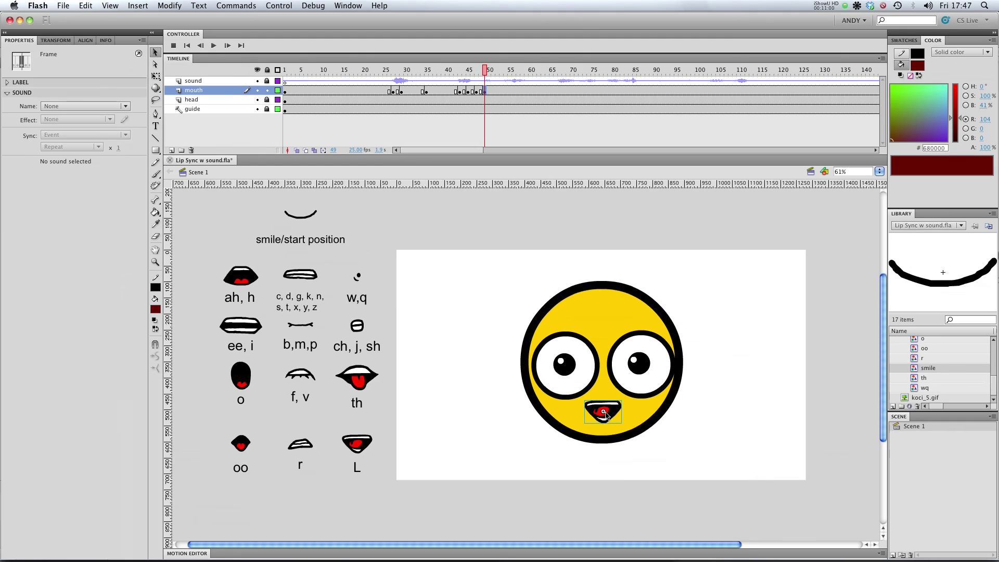
# Swap the frame-49 mouth to the cdgknstxyz symbol and play the greeting.
pyautogui.rightClick(603, 413)
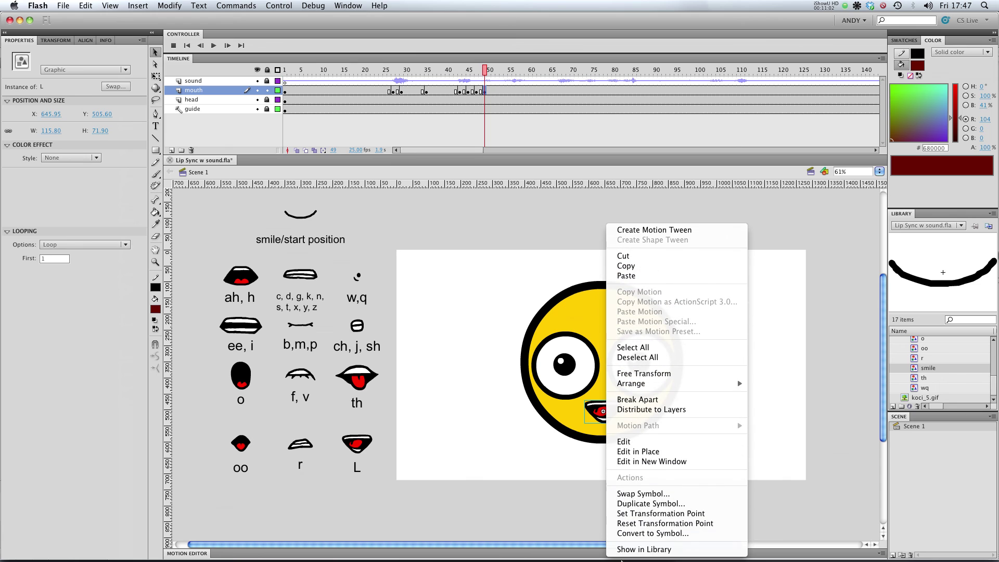
pyautogui.click(638, 497)
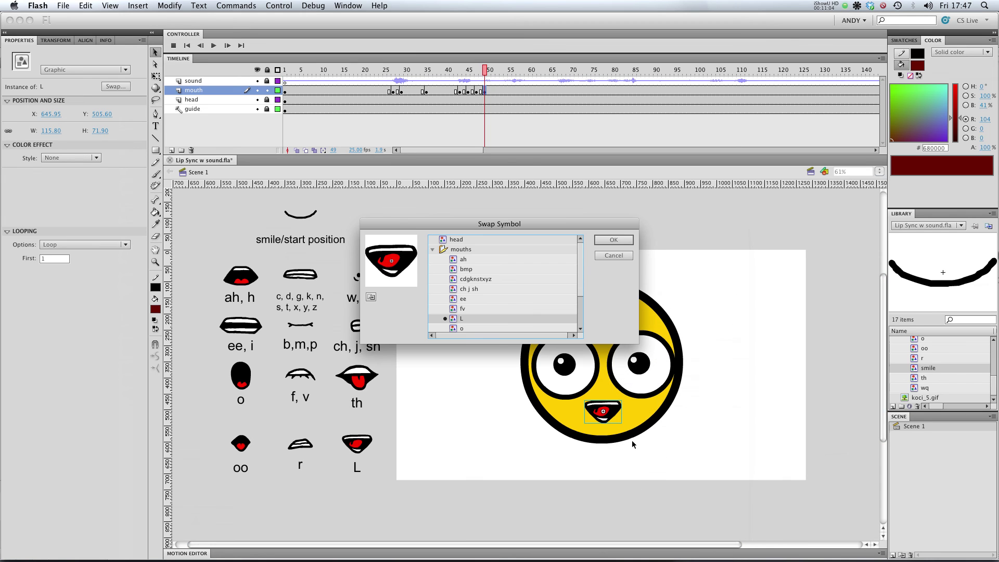
pyautogui.click(461, 281)
pyautogui.click(622, 240)
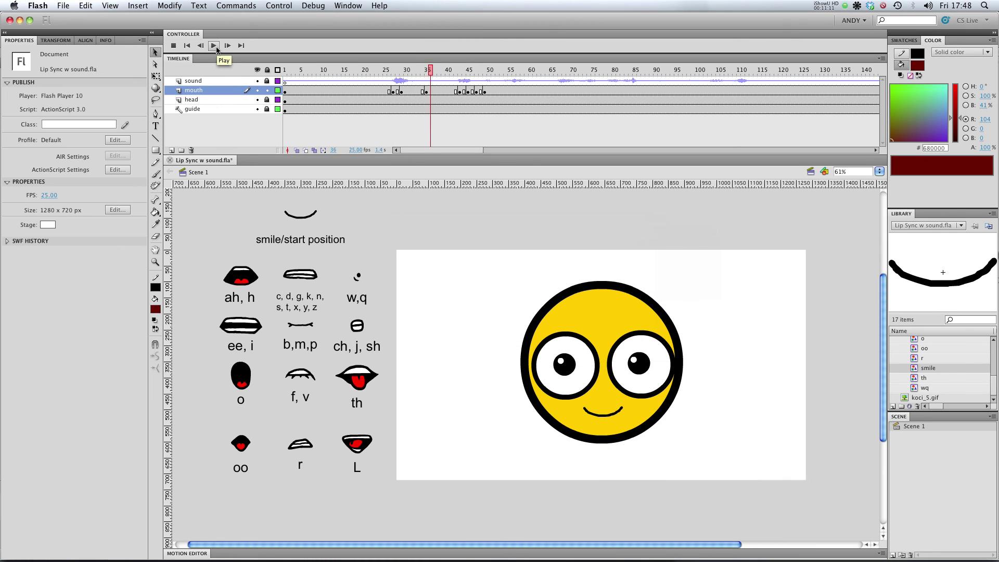
pyautogui.click(216, 48)
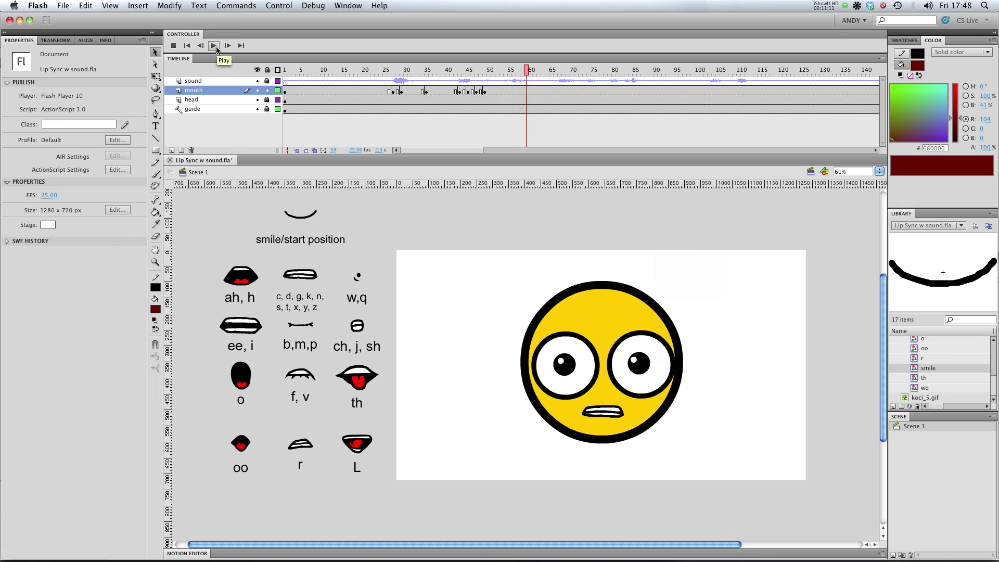
# Stop at frame 51, insert a mouth-layer keyframe there, and swap its mouth to the o symbol.
pyautogui.click(493, 92)
pyautogui.rightClick(493, 92)
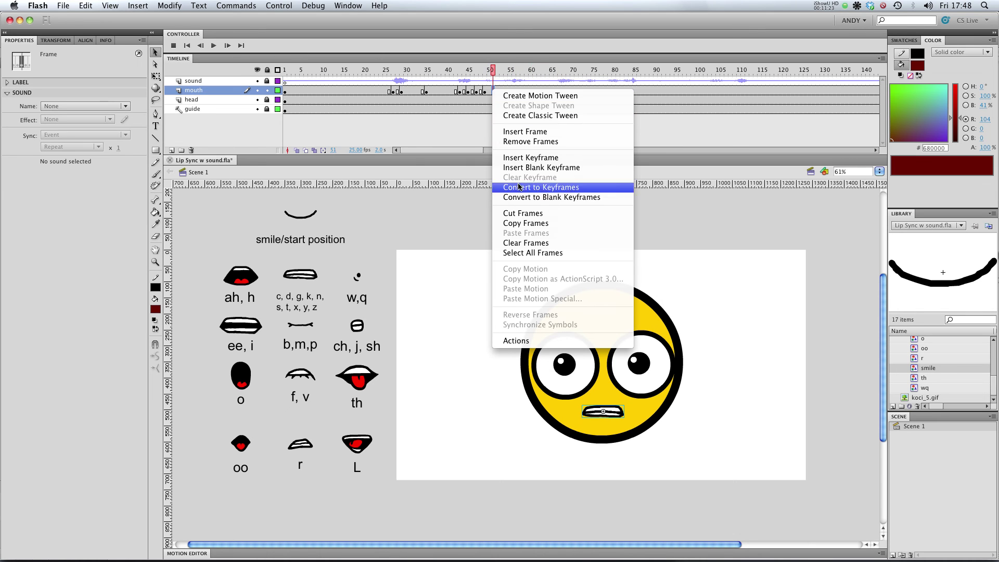
pyautogui.click(522, 157)
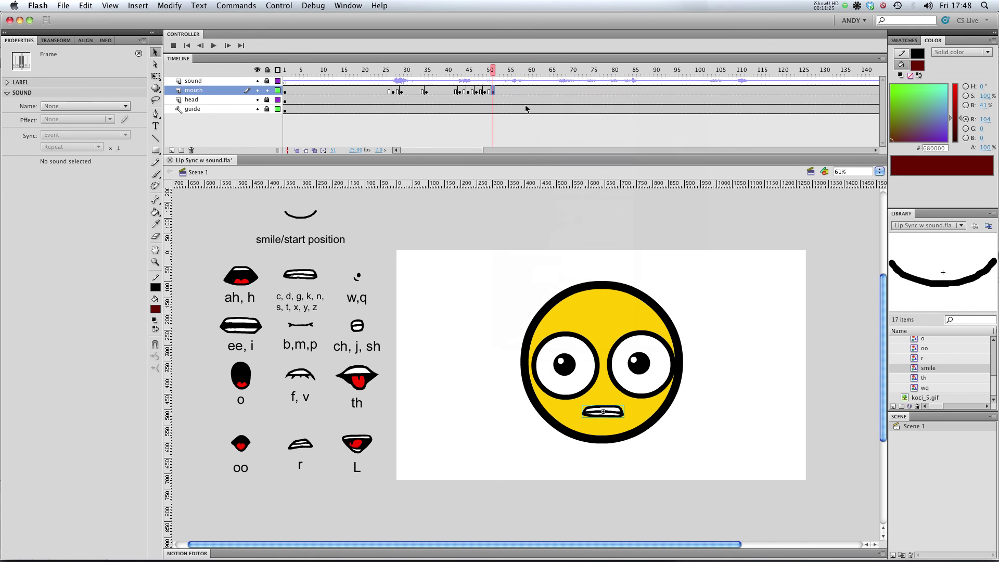
pyautogui.rightClick(619, 411)
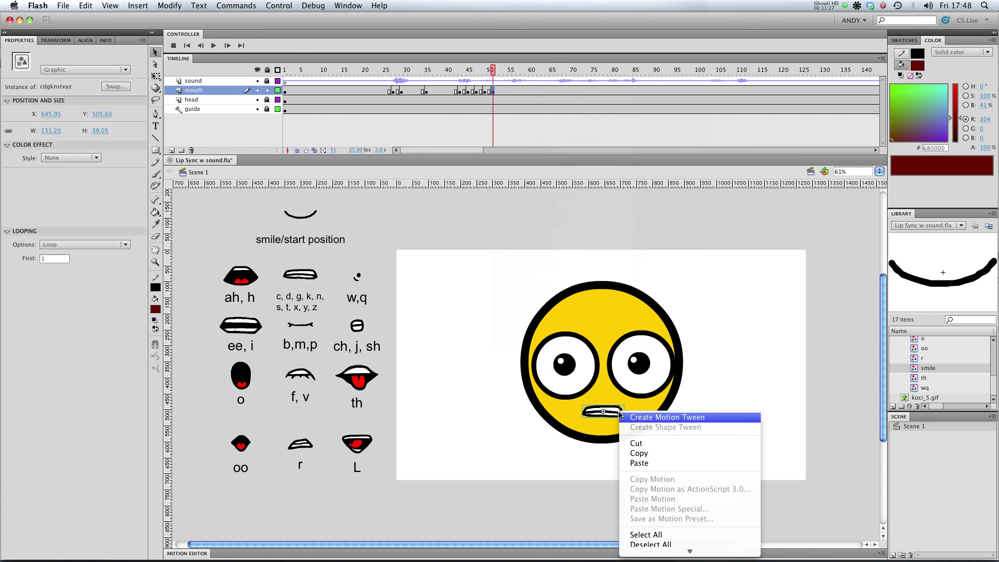
pyautogui.click(653, 496)
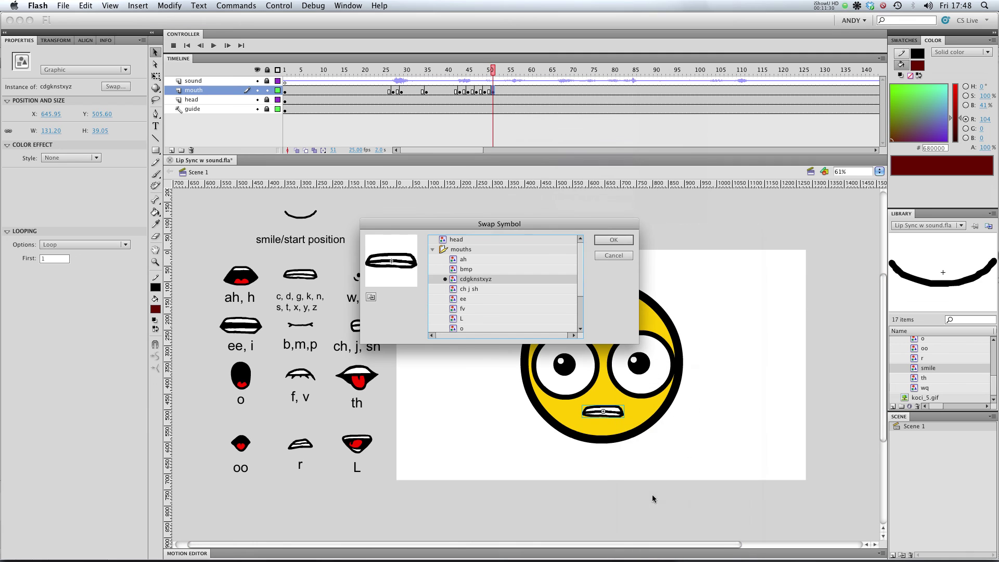
pyautogui.scroll(-3, 486, 309)
pyautogui.click(485, 299)
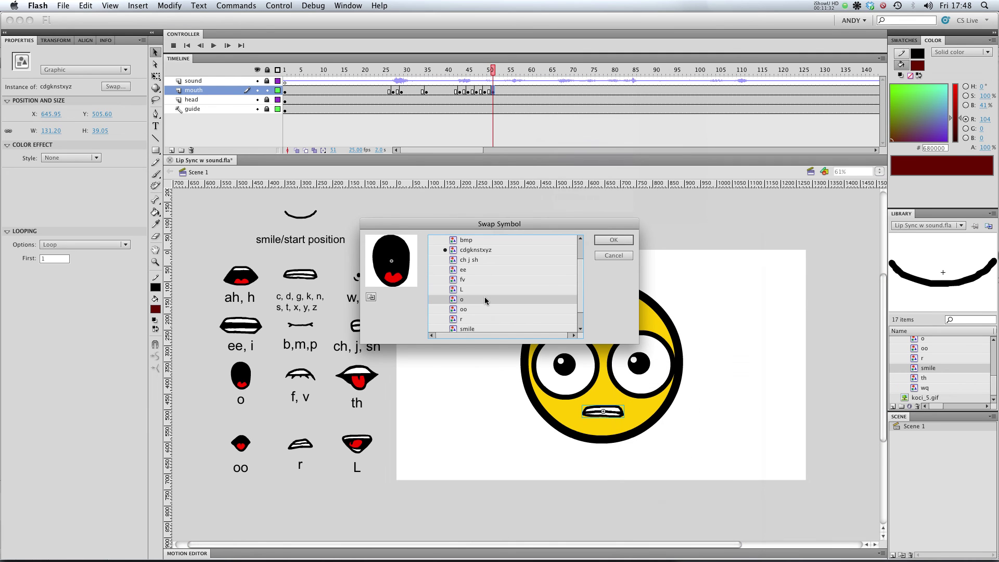
pyautogui.click(612, 240)
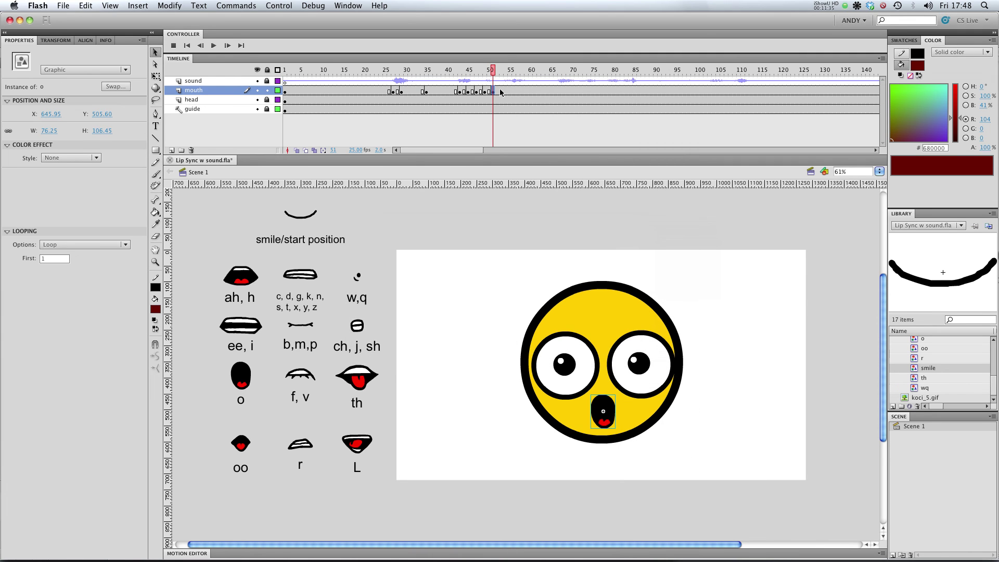
# Insert a mouth-layer keyframe at frame 53 and swap its mouth to the closed bmp symbol.
pyautogui.click(498, 91)
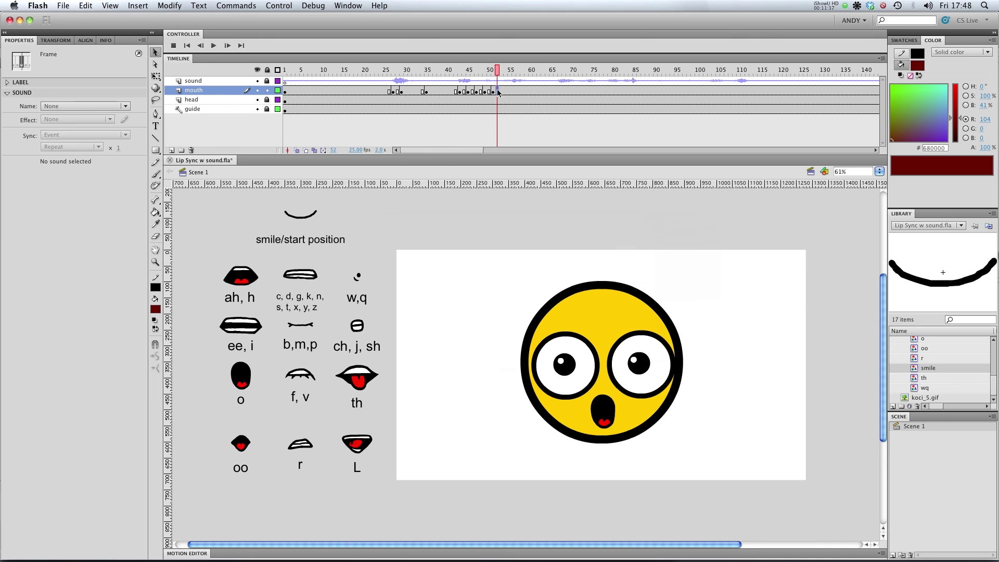
pyautogui.rightClick(502, 93)
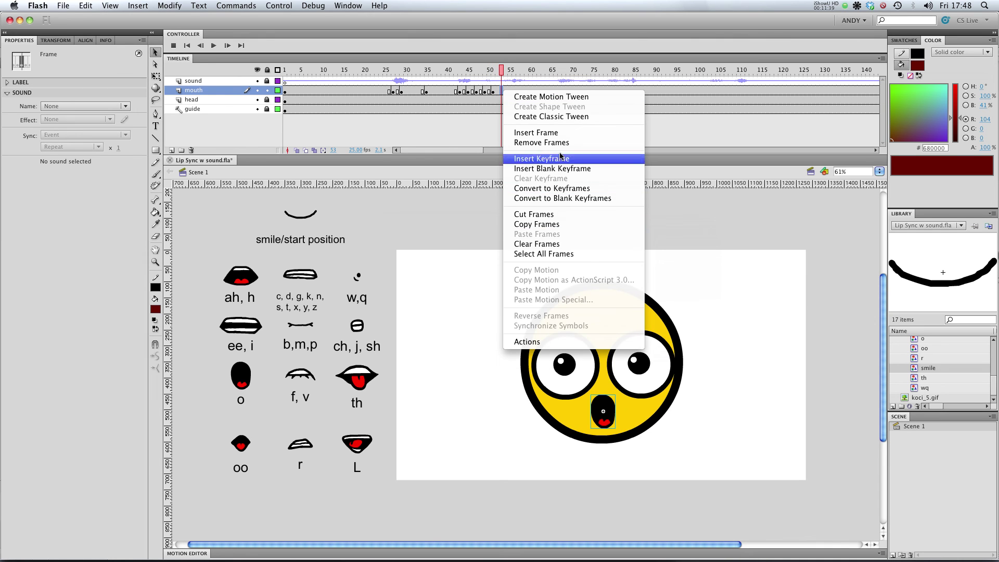
pyautogui.click(562, 162)
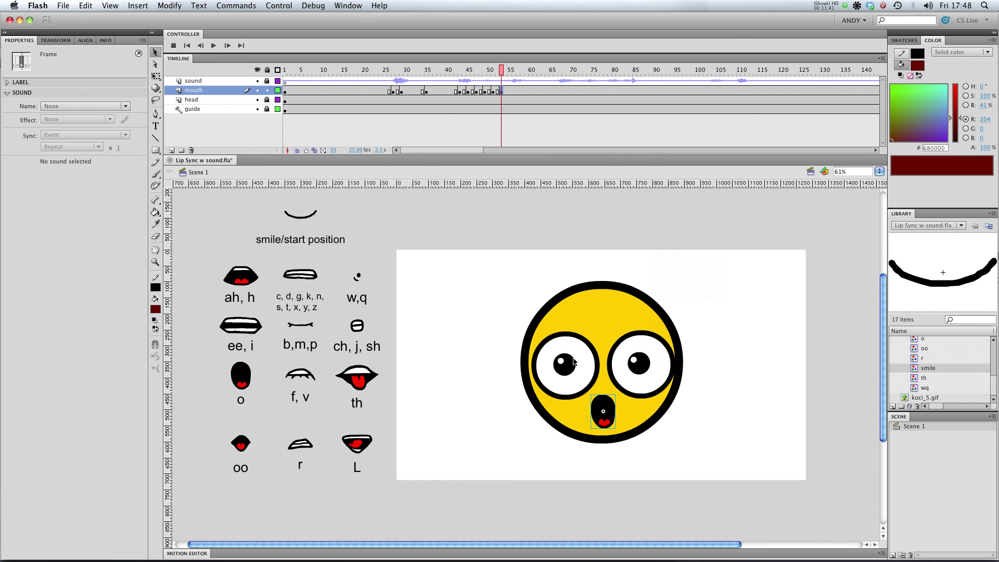
pyautogui.rightClick(602, 403)
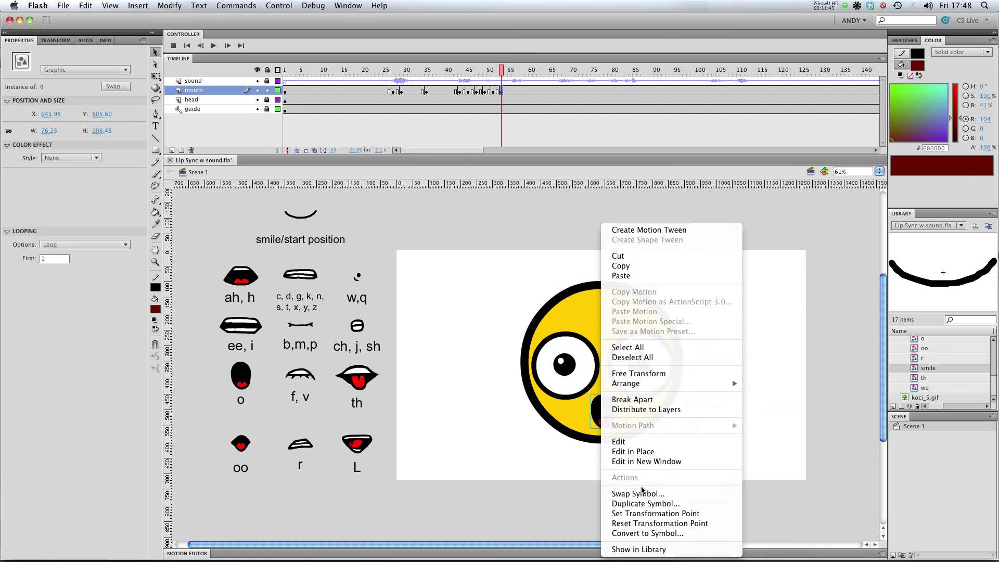
pyautogui.click(642, 493)
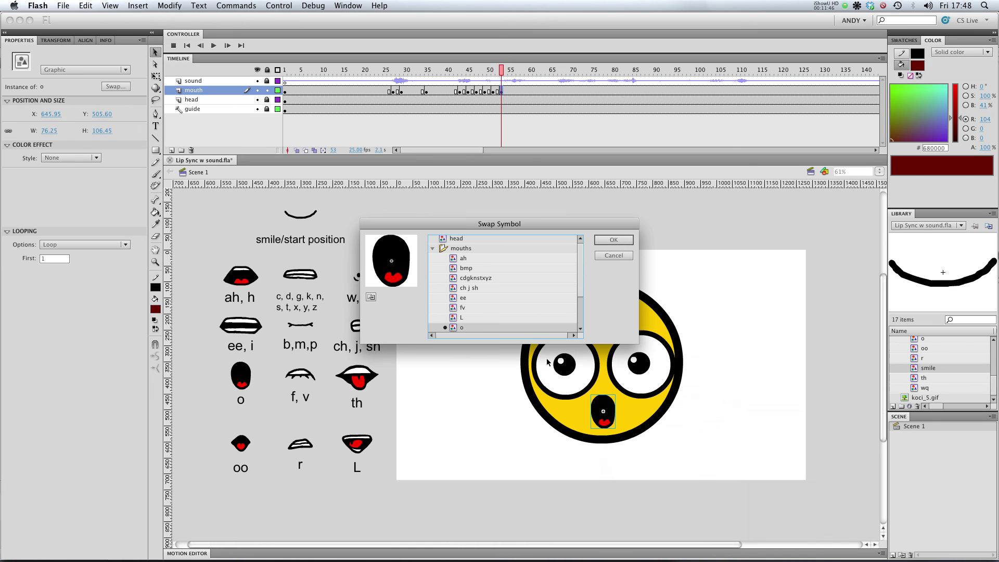
pyautogui.click(473, 268)
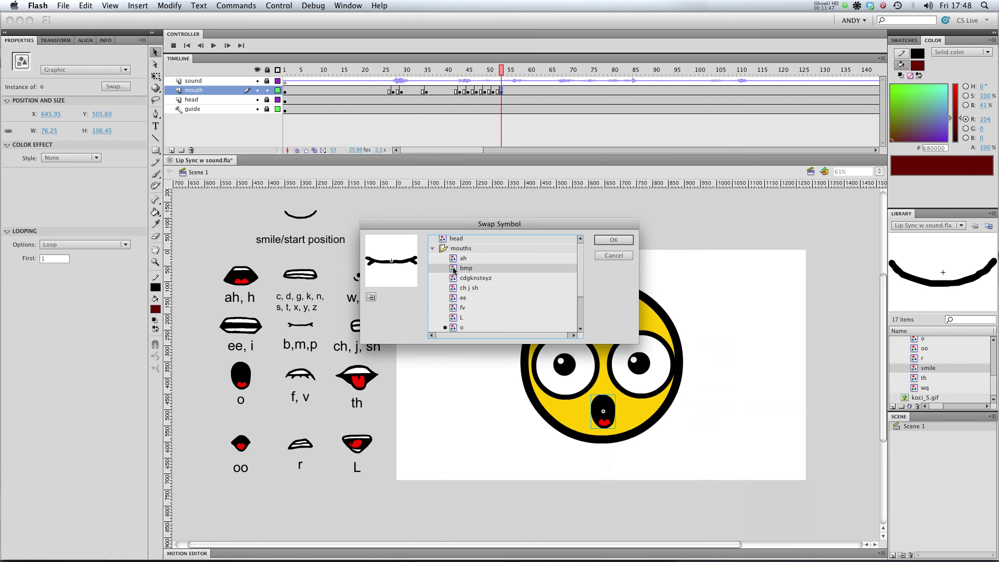
pyautogui.click(598, 242)
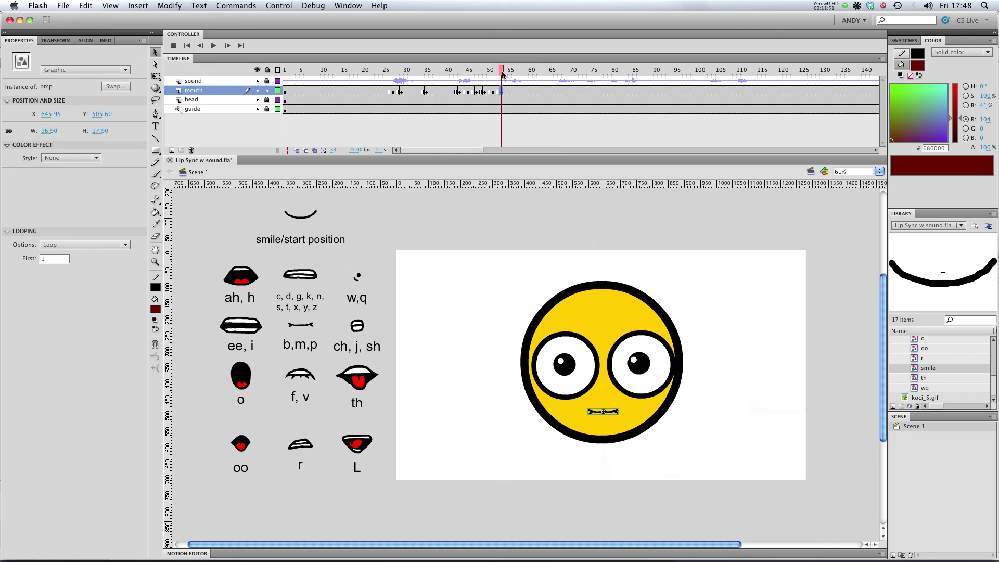
# Rewind to frame 1, play the greeting, stop near frame 52, then select mouth frame 53.
pyautogui.moveTo(464, 70); pyautogui.dragTo(286, 74)
pyautogui.press('Return')
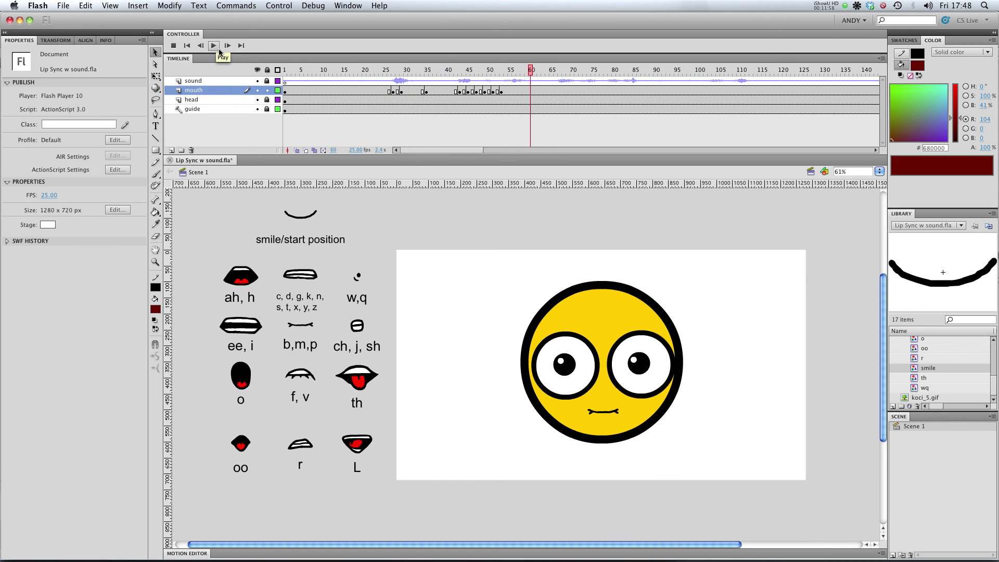
pyautogui.click(497, 70)
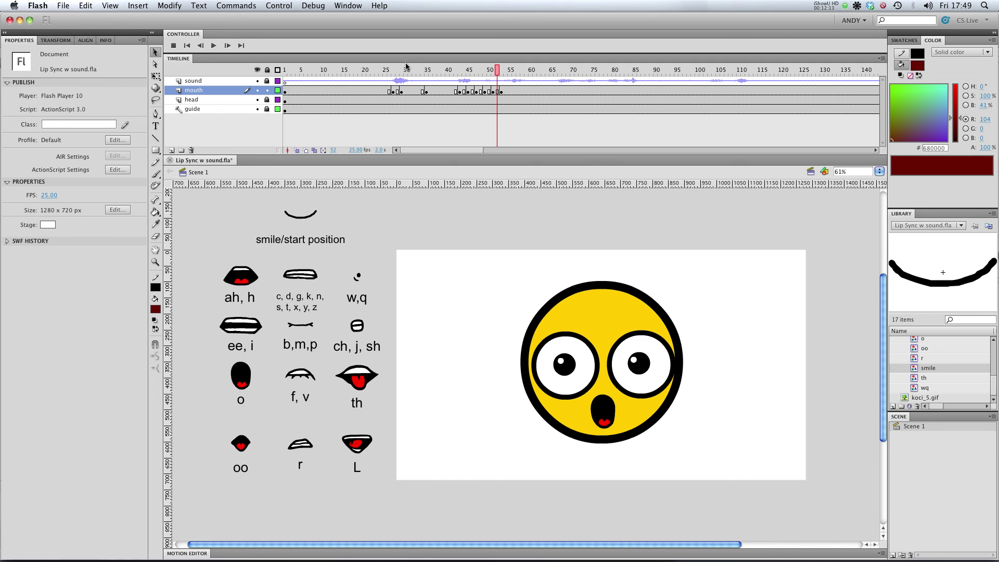
pyautogui.click(502, 91)
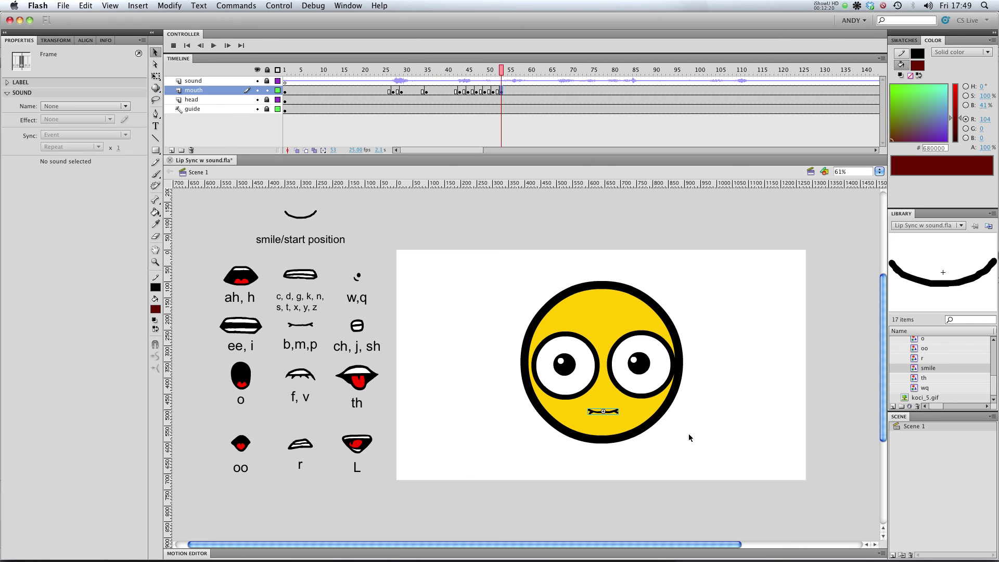